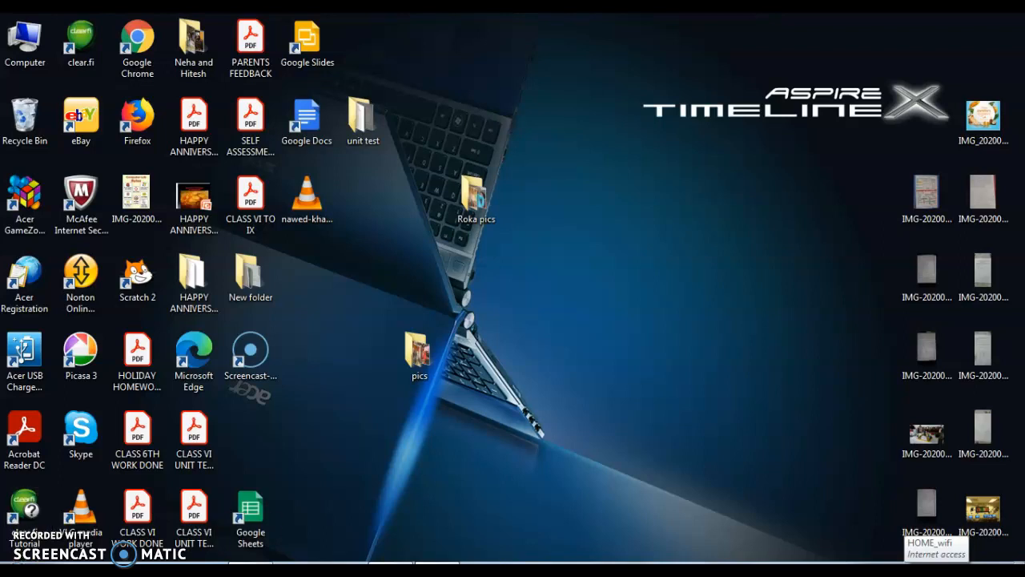
- Start the step-by-step mail merge wizard on the birthday invitation letter, with Letters as the document type
click(392, 563)
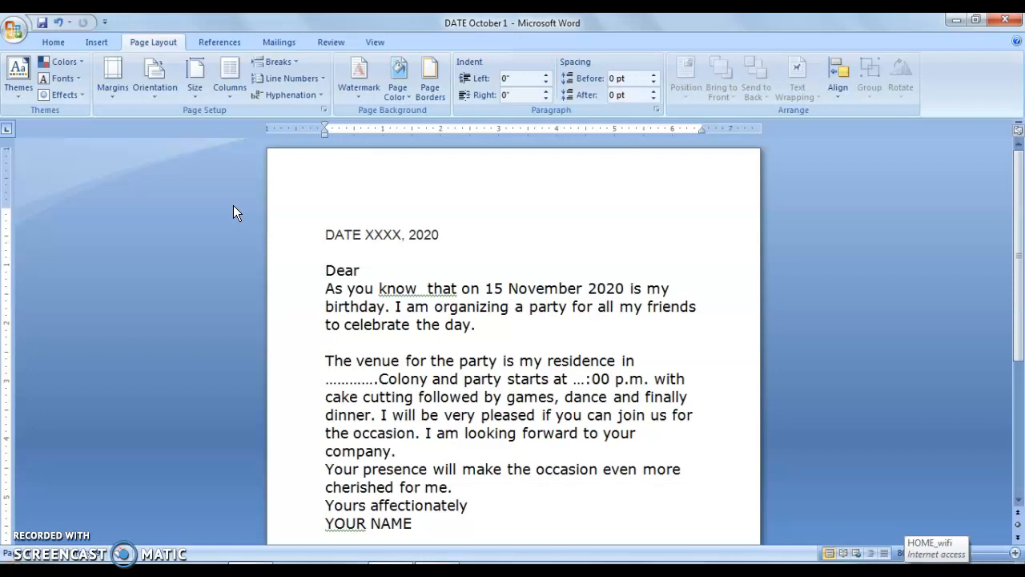
click(284, 43)
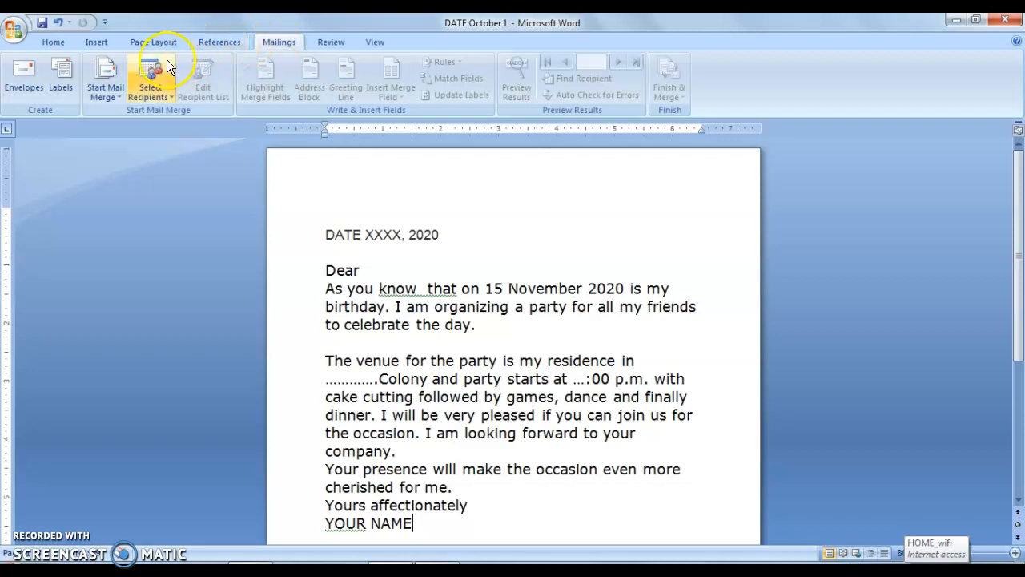
click(103, 82)
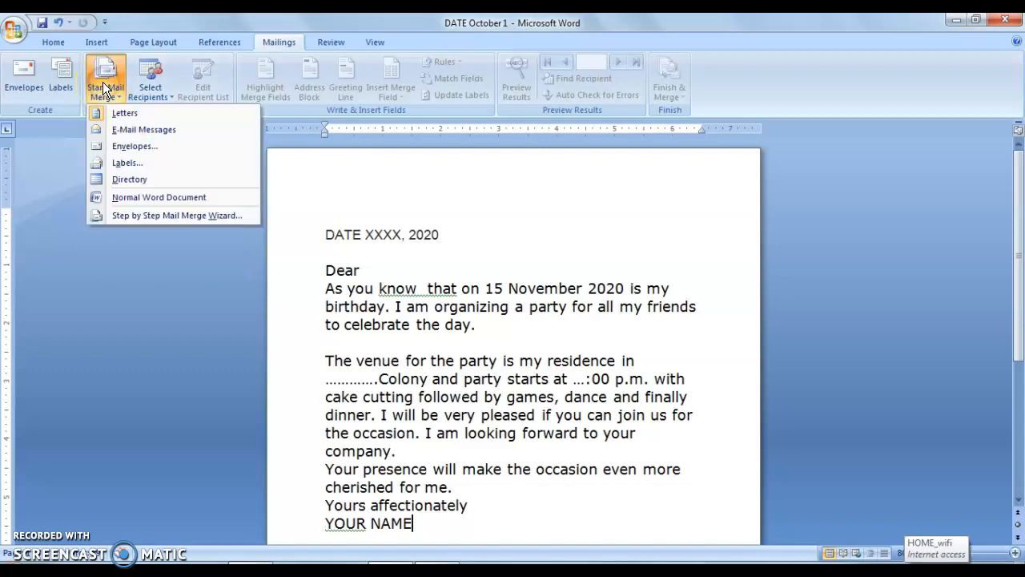
click(132, 201)
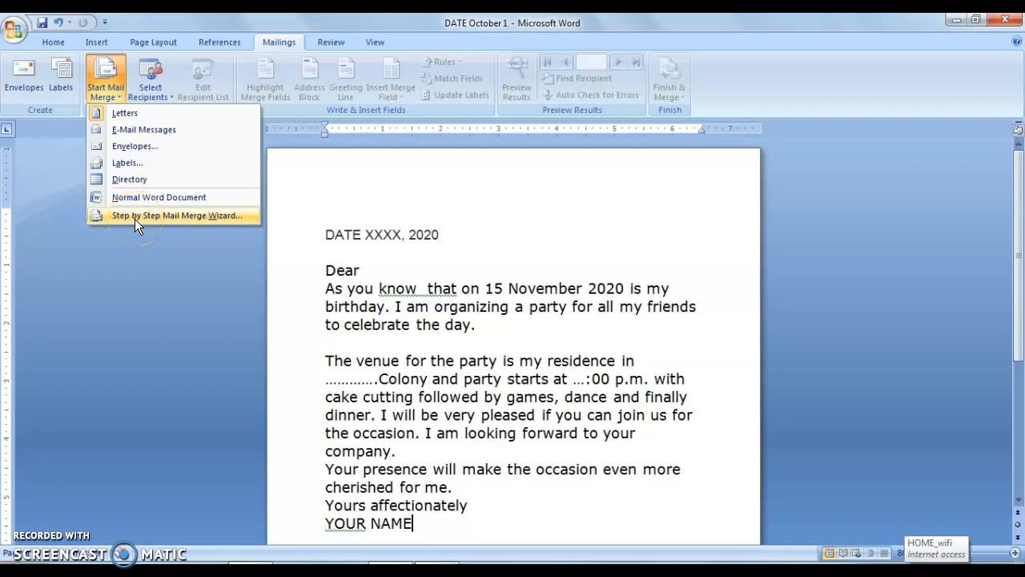
click(138, 216)
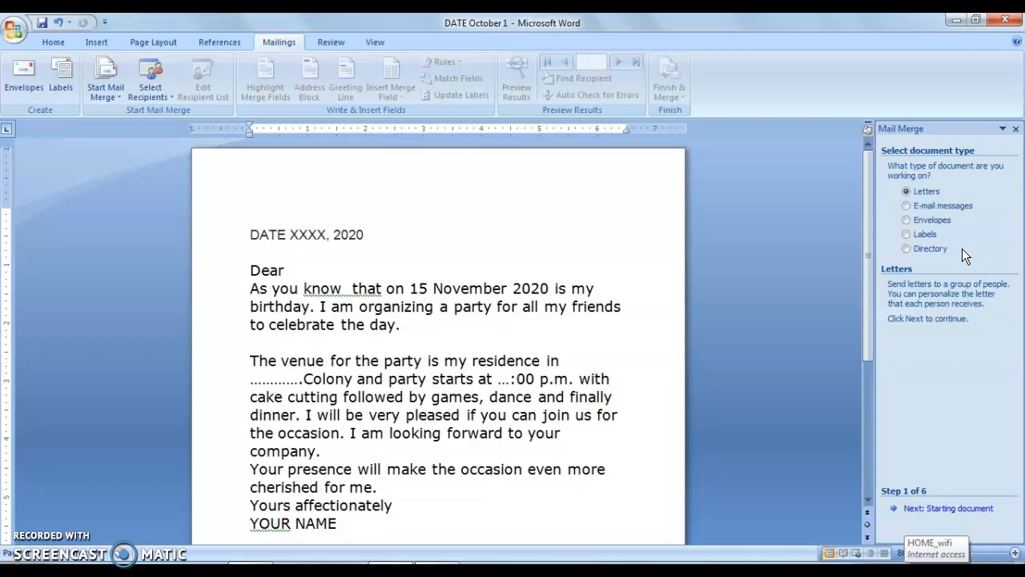
click(937, 190)
click(917, 511)
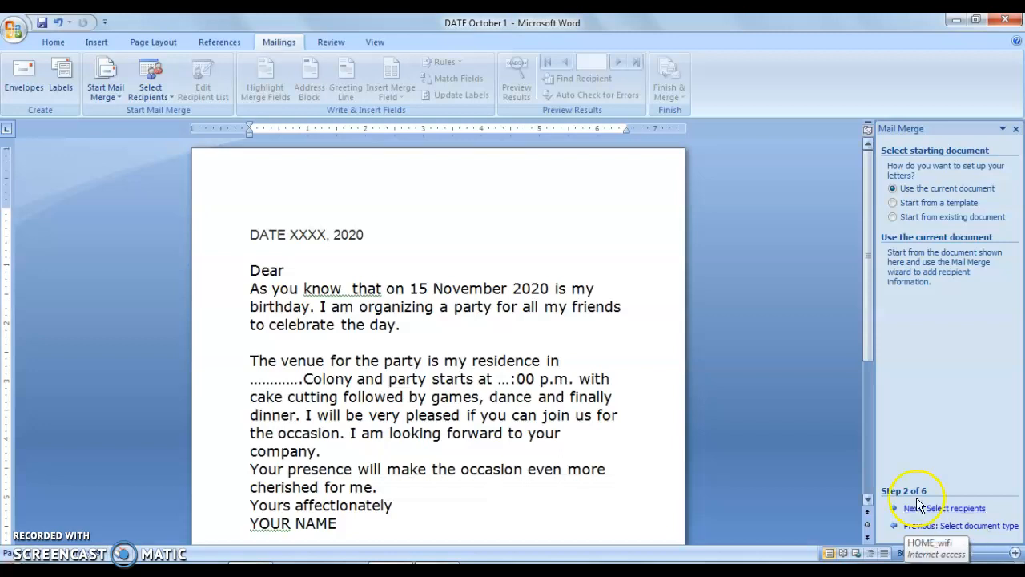
- Remove the extra space between "know" and "that" in the letter's opening sentence
click(449, 304)
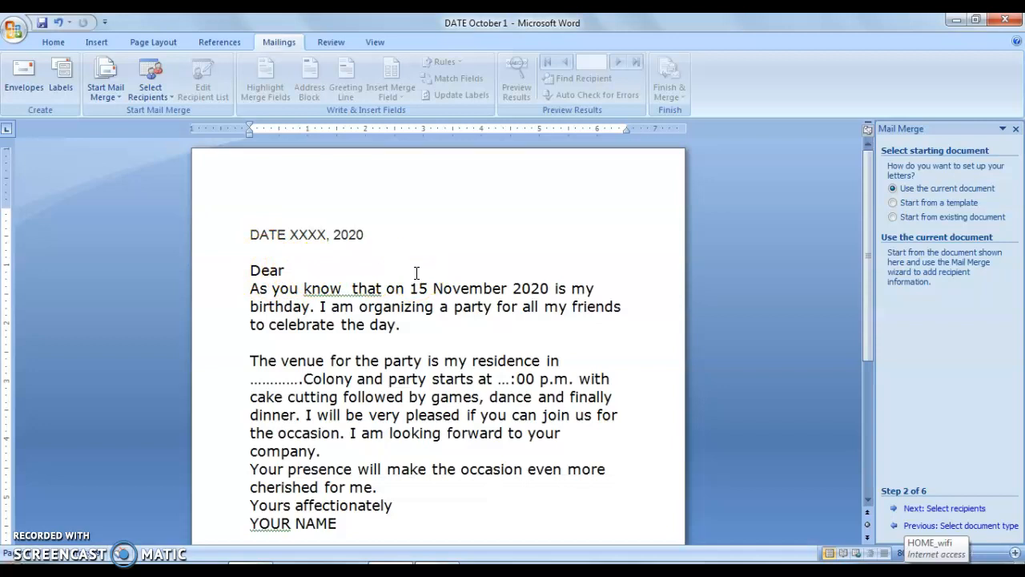
click(350, 291)
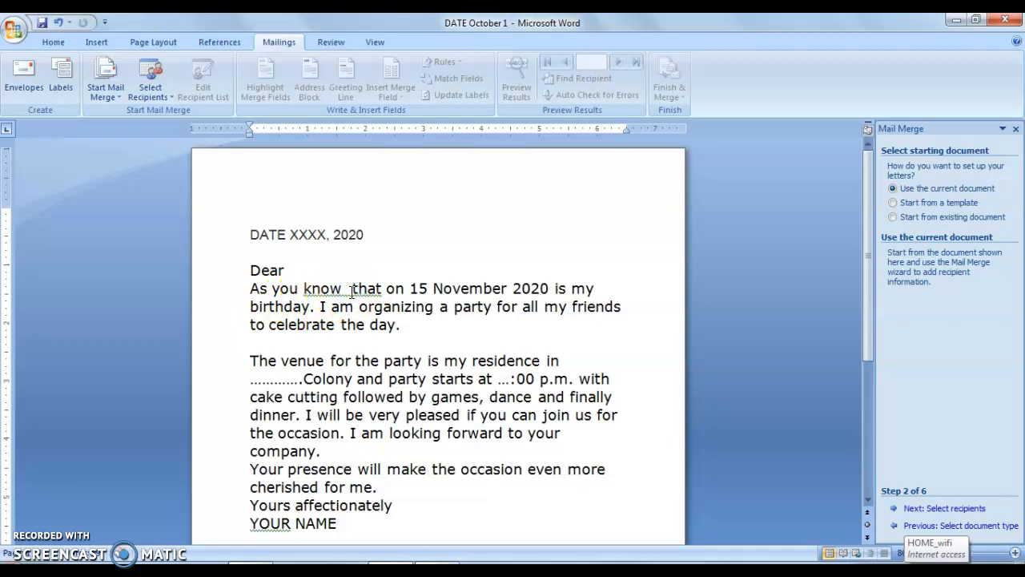
key(BackSpace)
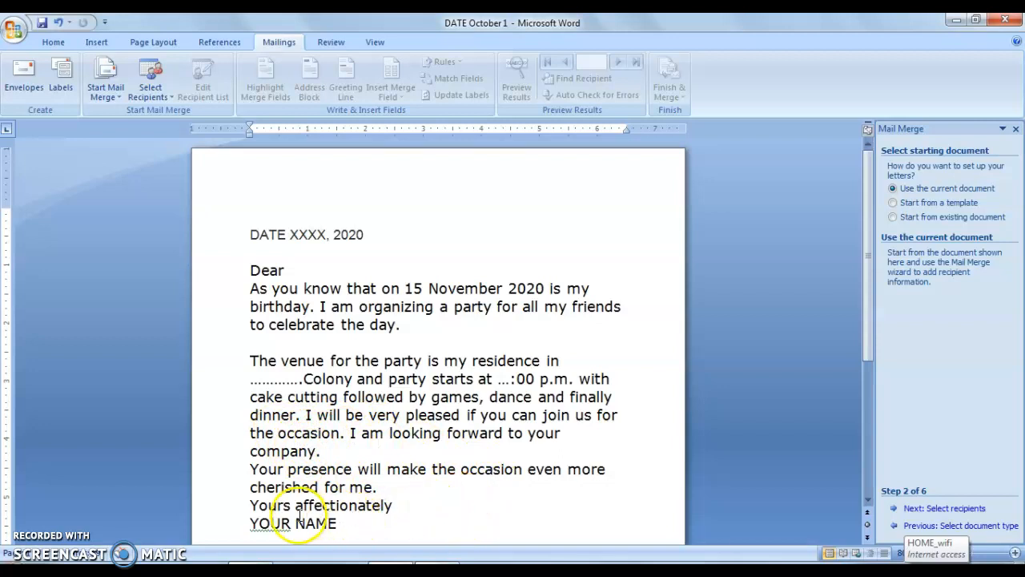
click(350, 519)
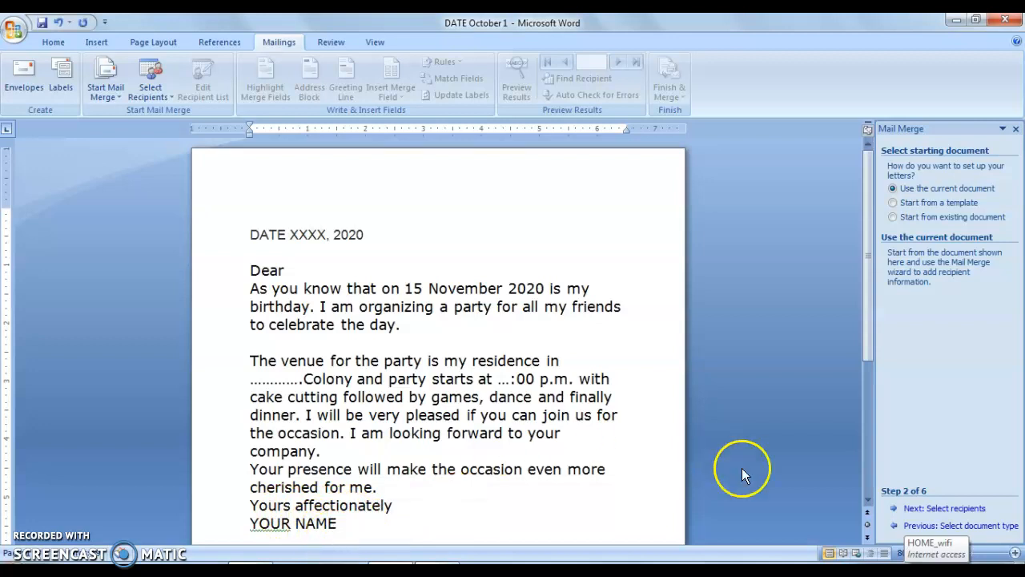
- Keep the current document as the starting document, load the existing recipient list "frnds list" and review its entries
click(937, 509)
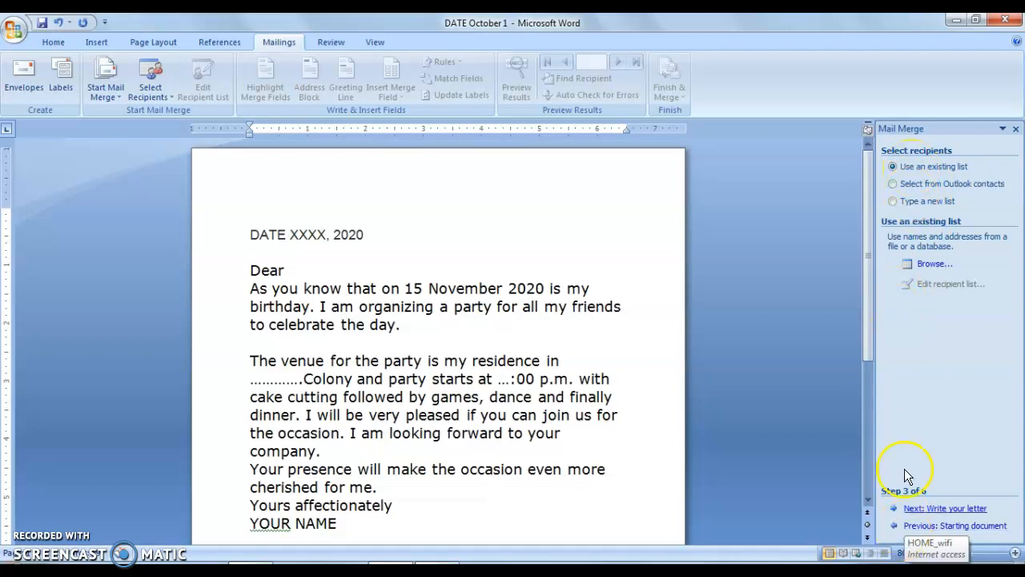
click(893, 203)
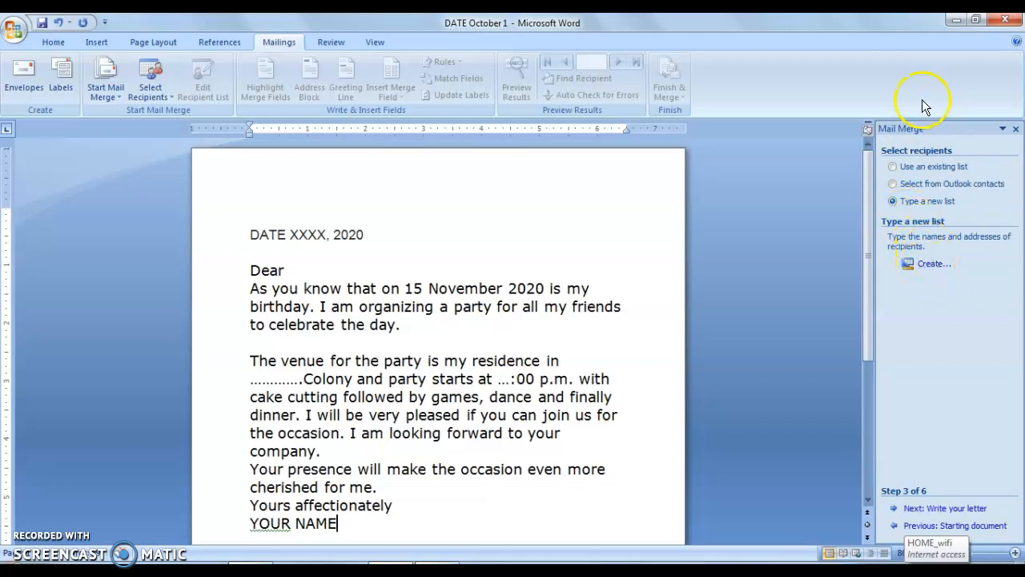
click(893, 167)
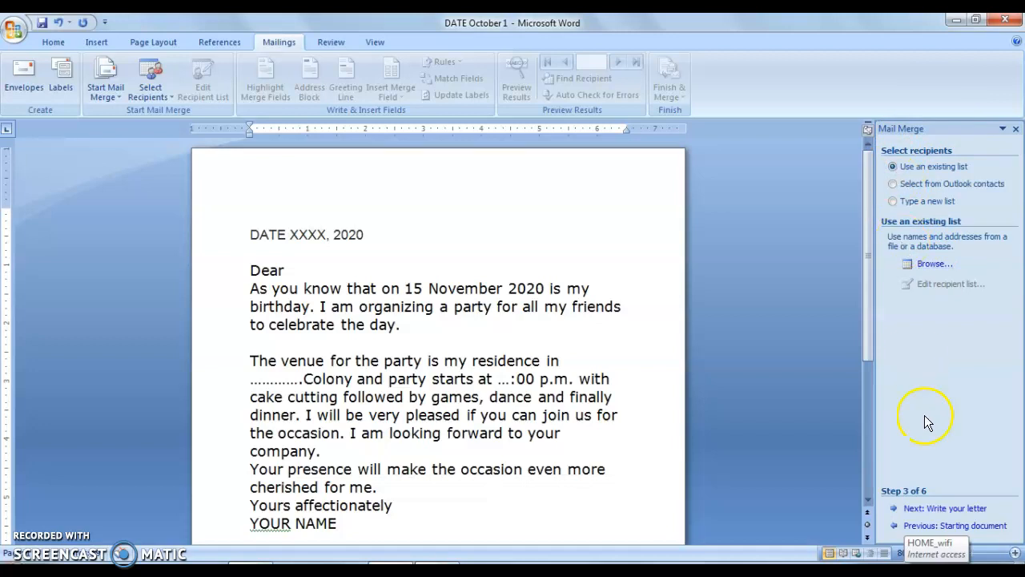
click(932, 507)
click(941, 509)
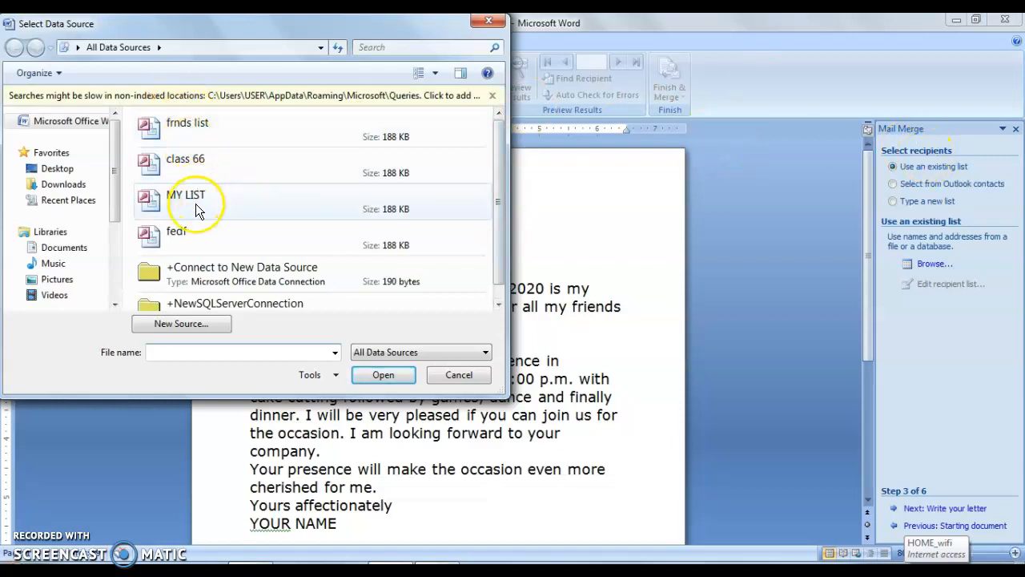
click(202, 133)
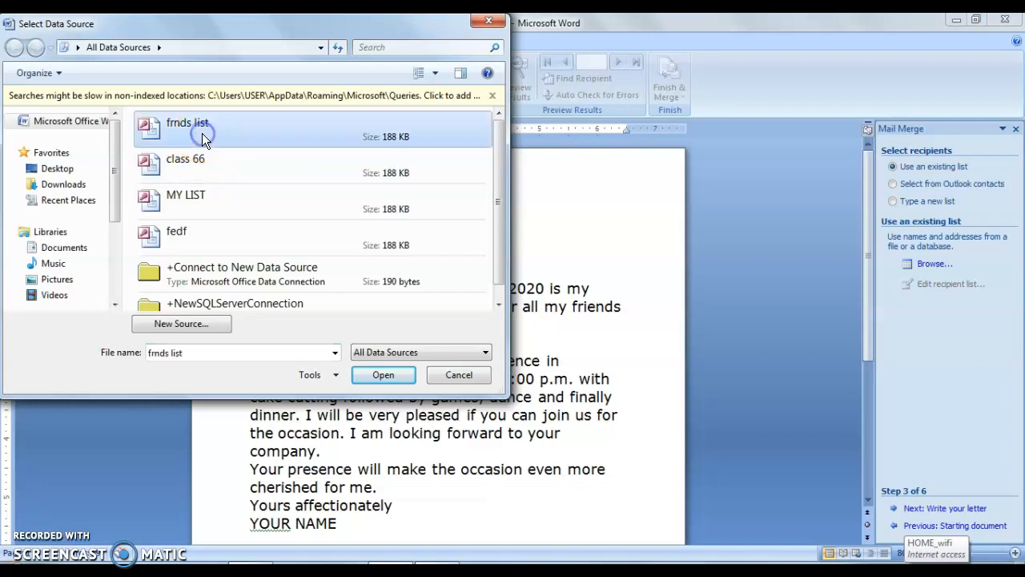
click(383, 378)
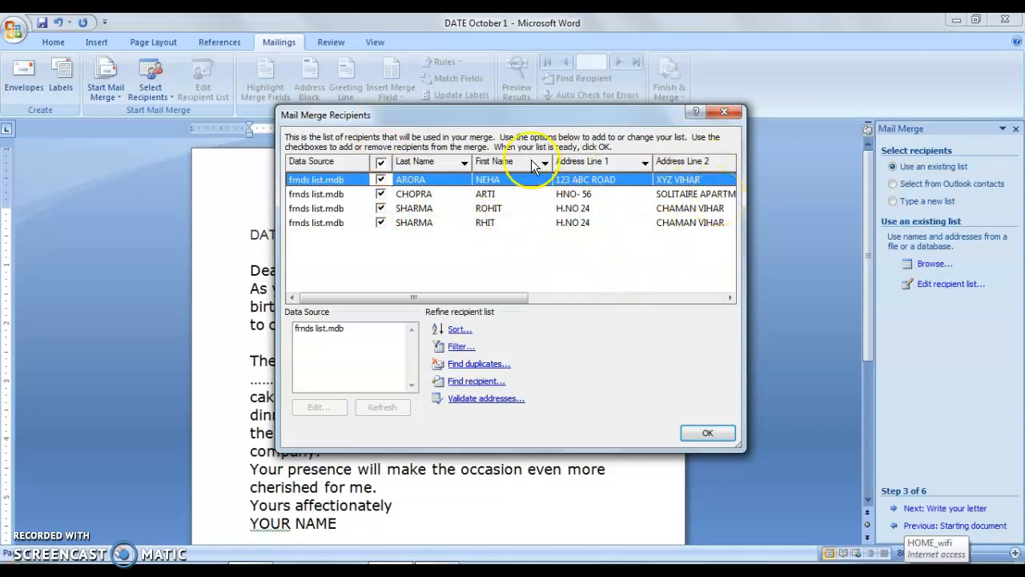
click(492, 224)
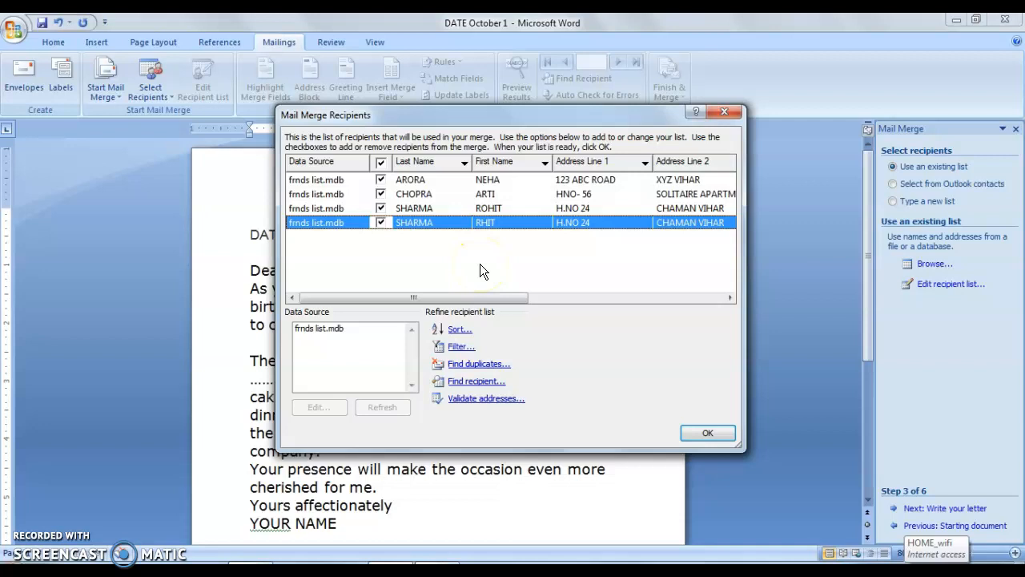
click(730, 297)
click(716, 110)
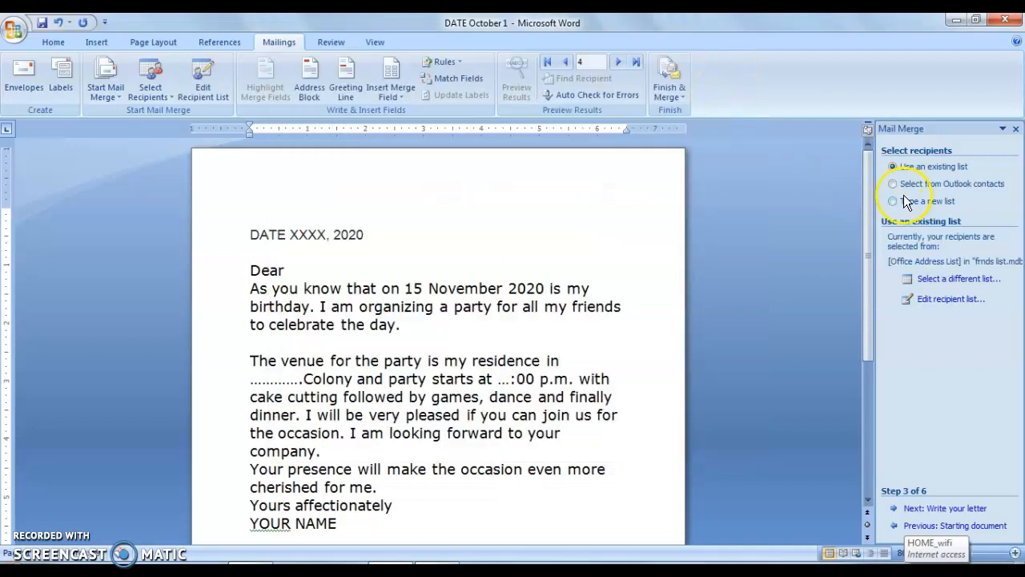
- Switch the recipients to a newly typed list and filter its Title column by (Blanks)
click(893, 201)
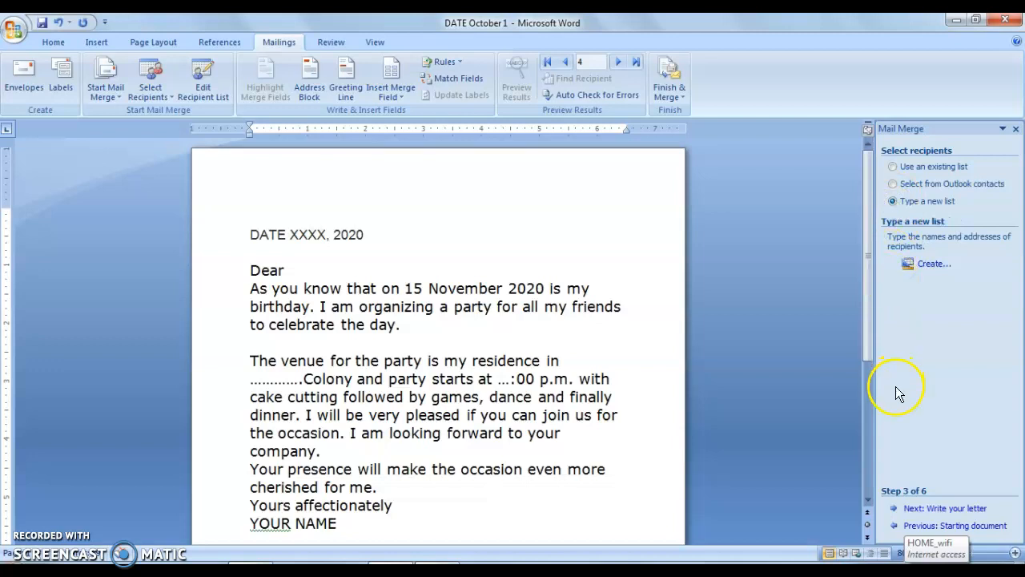
click(922, 510)
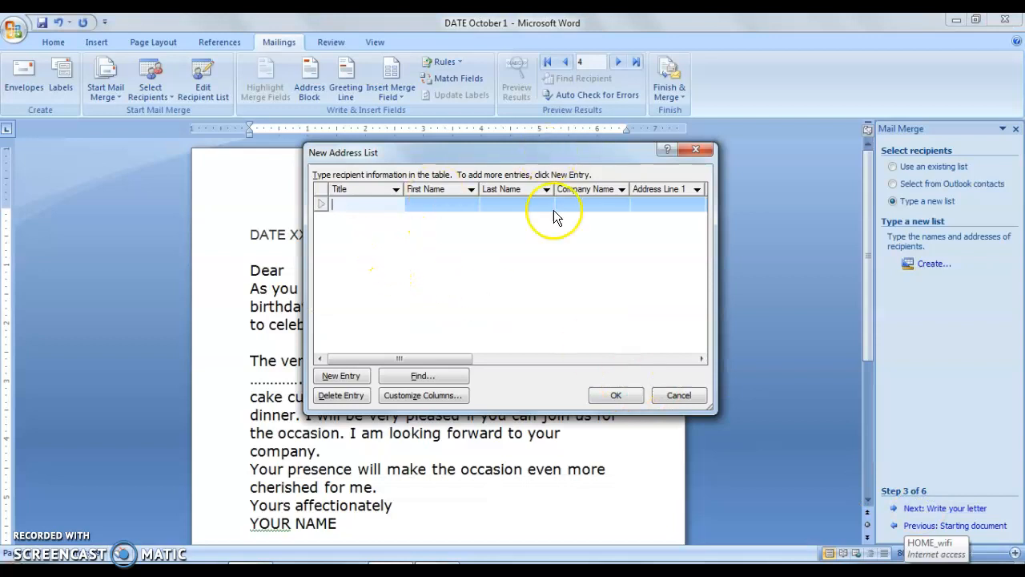
click(396, 189)
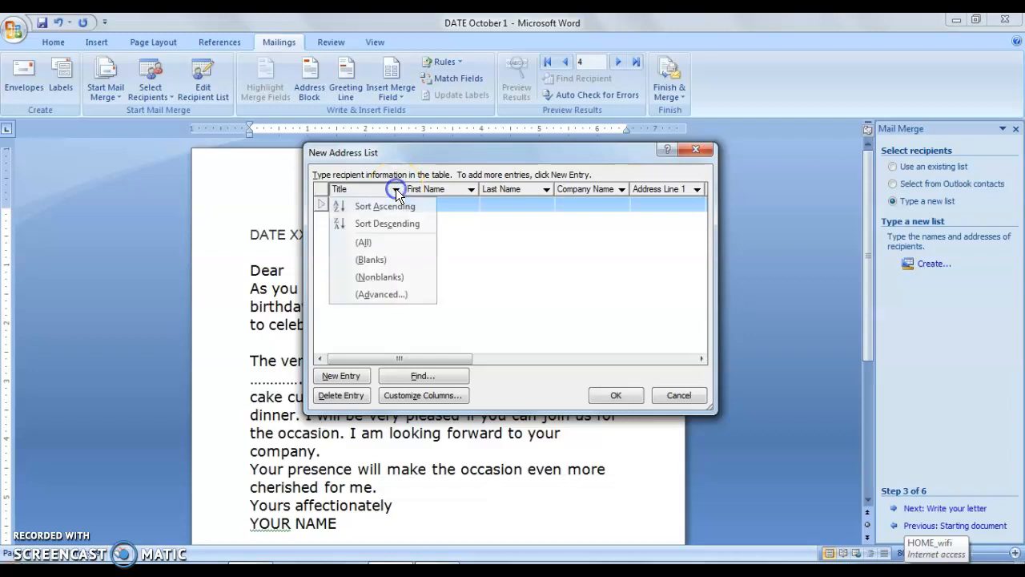
click(507, 309)
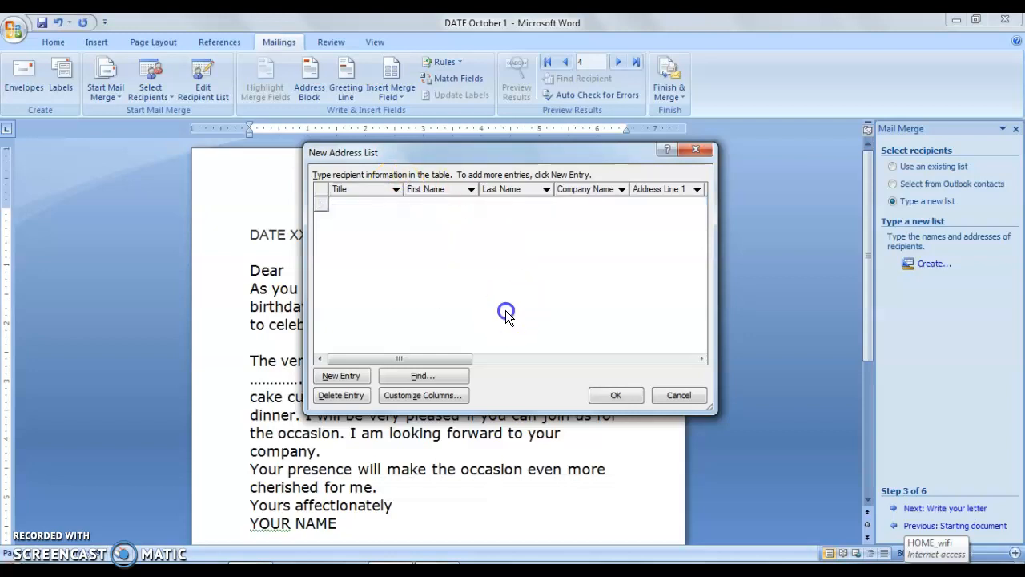
click(395, 192)
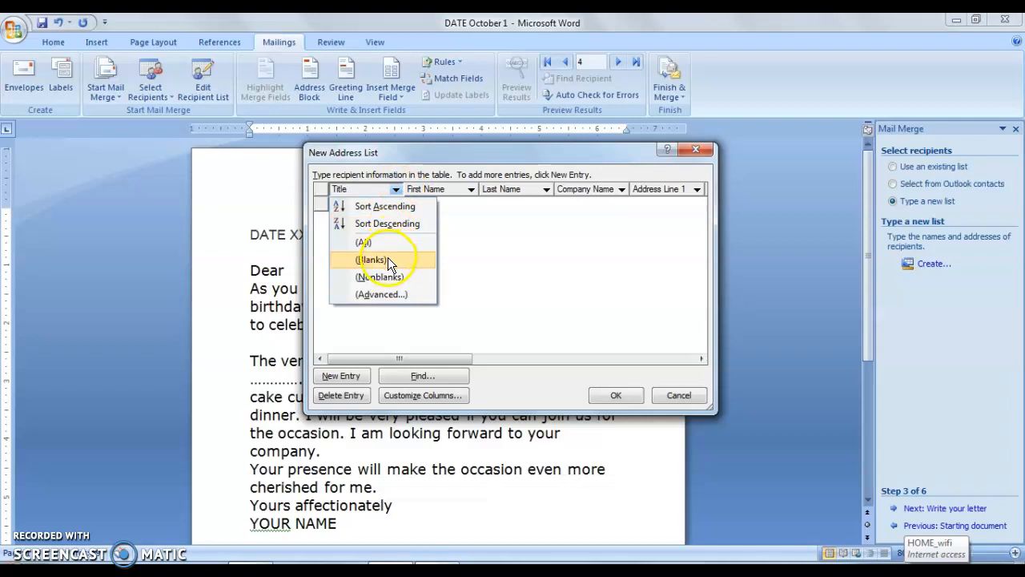
click(387, 260)
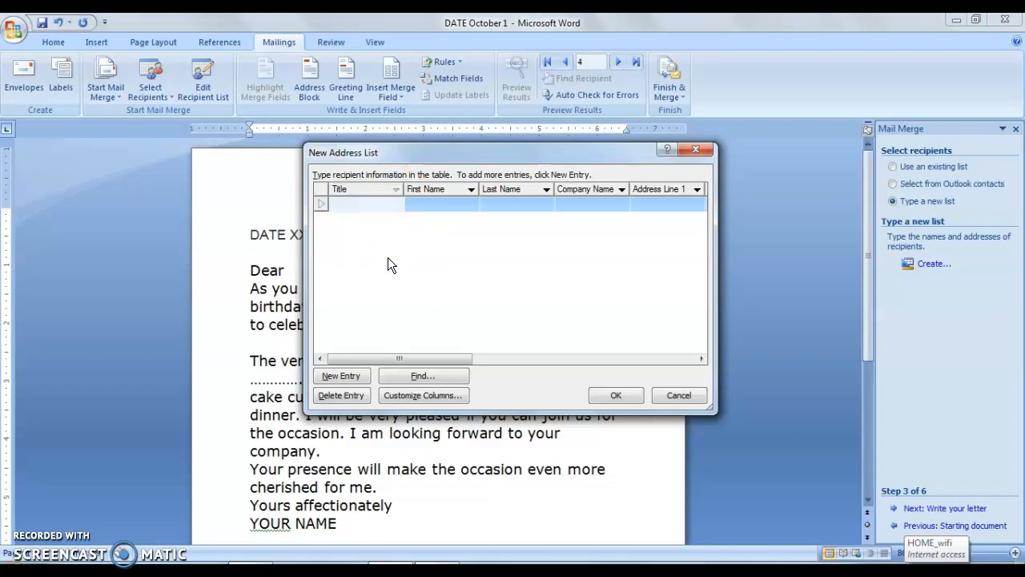
- Delete the Title field from the new address list's columns
click(416, 396)
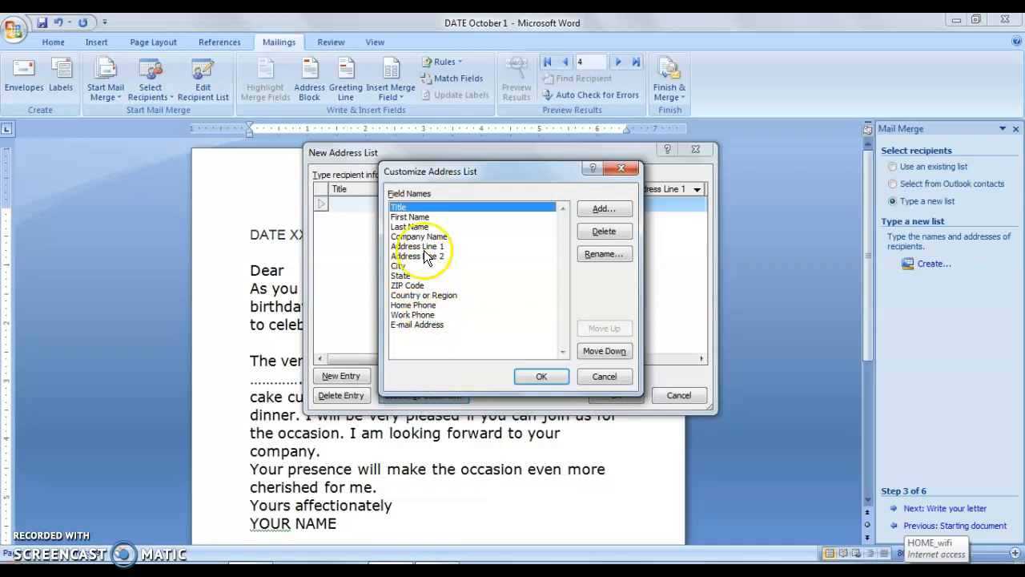
click(590, 231)
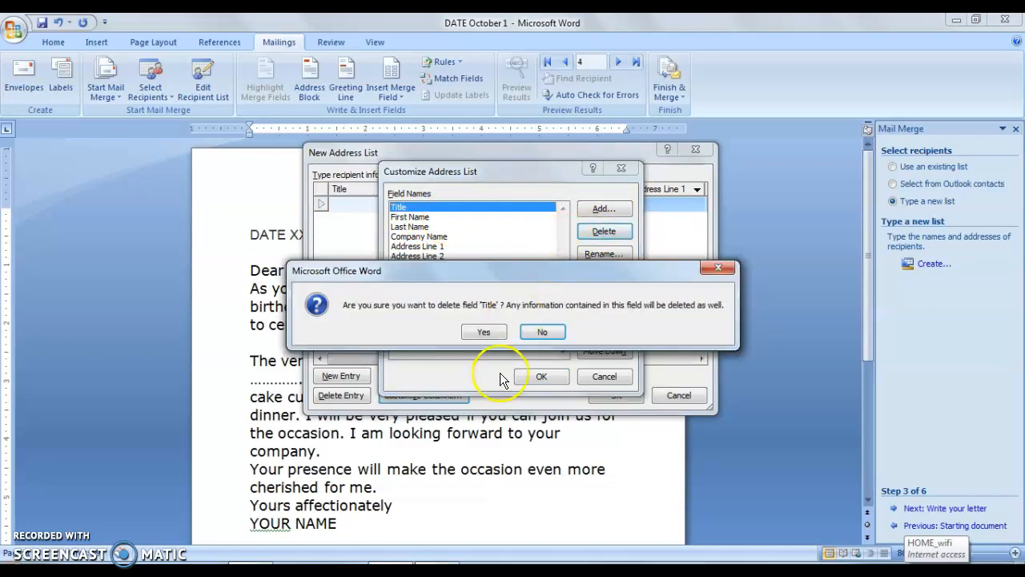
click(486, 333)
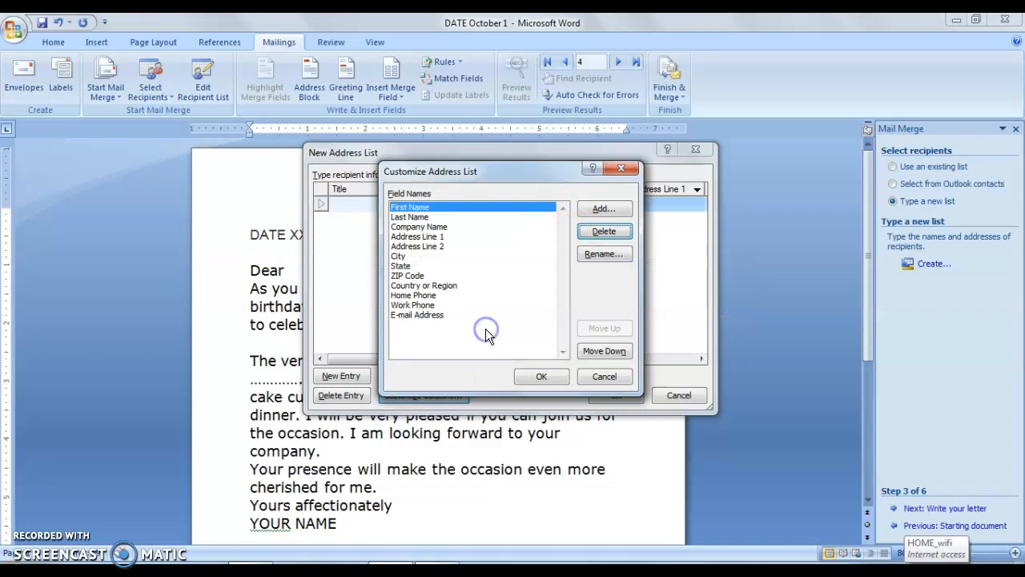
click(529, 380)
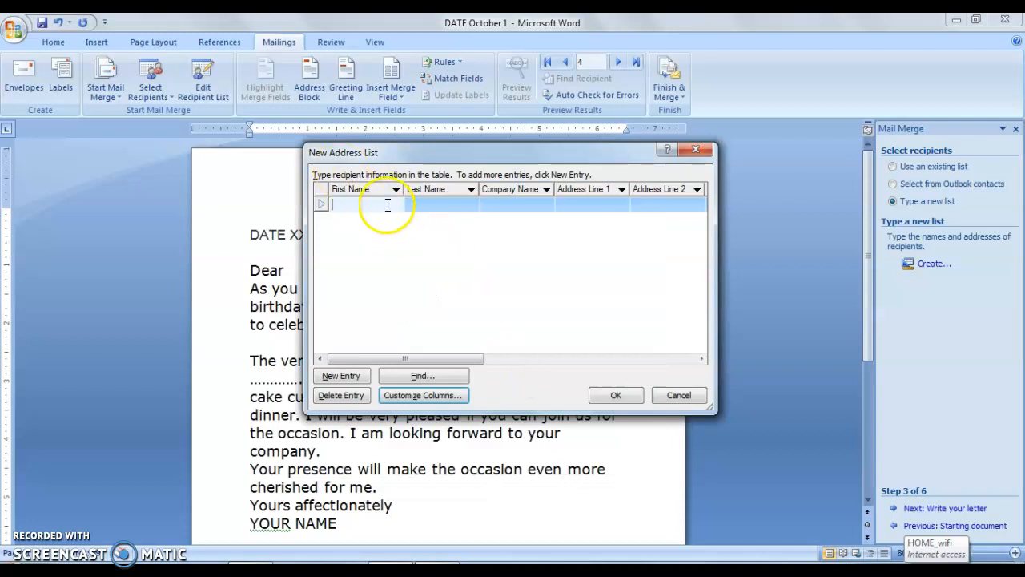
- Enter the first recipient's first name and last name in the new address list
click(411, 202)
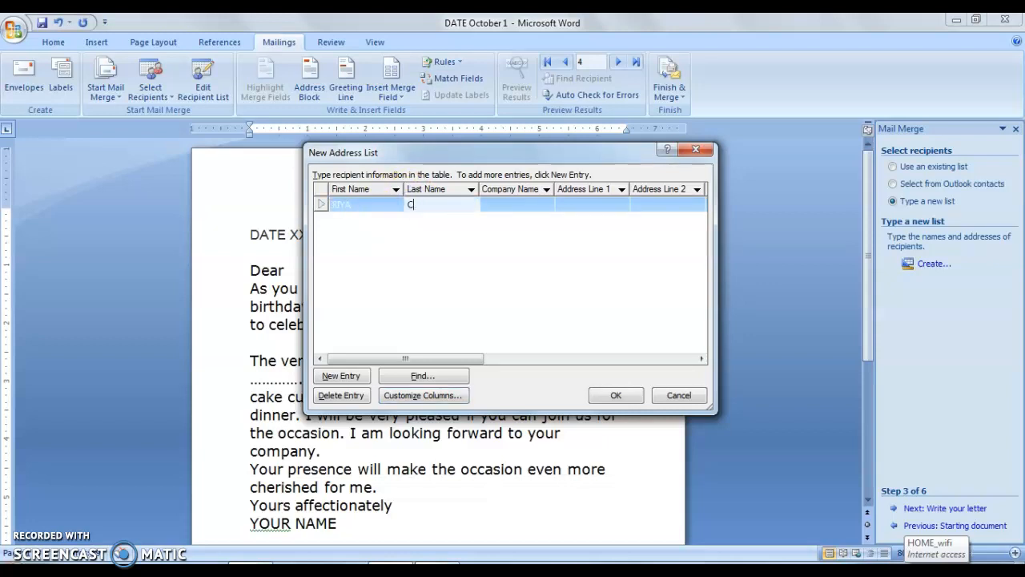
- Filter the Company Name column of the new address list by (Blanks)
click(546, 189)
click(542, 258)
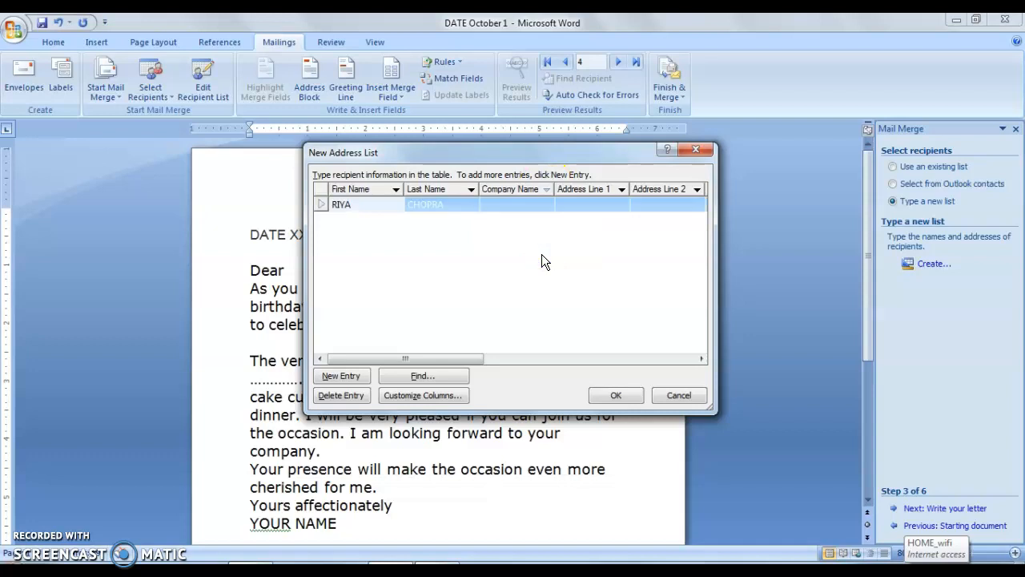
click(547, 194)
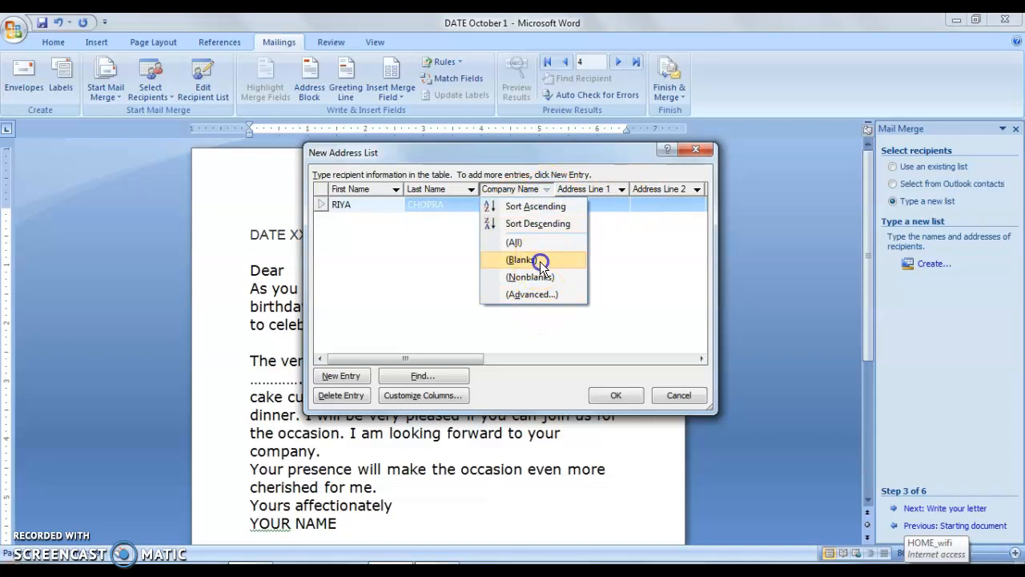
click(540, 261)
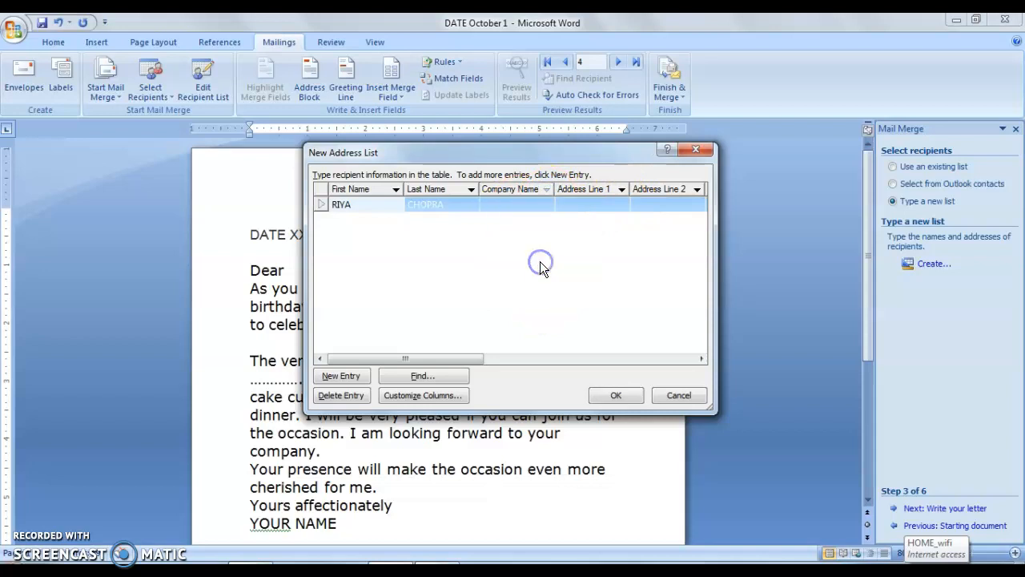
- Fill in the first recipient's street address in Address Line 1 and city in Address Line 2
click(595, 202)
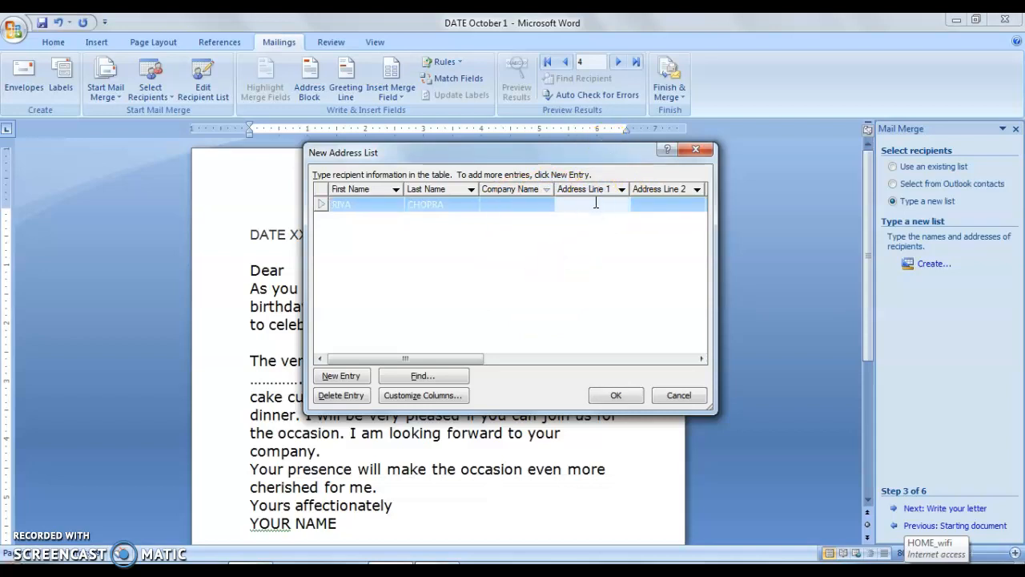
click(670, 203)
text(DEHRADUN)
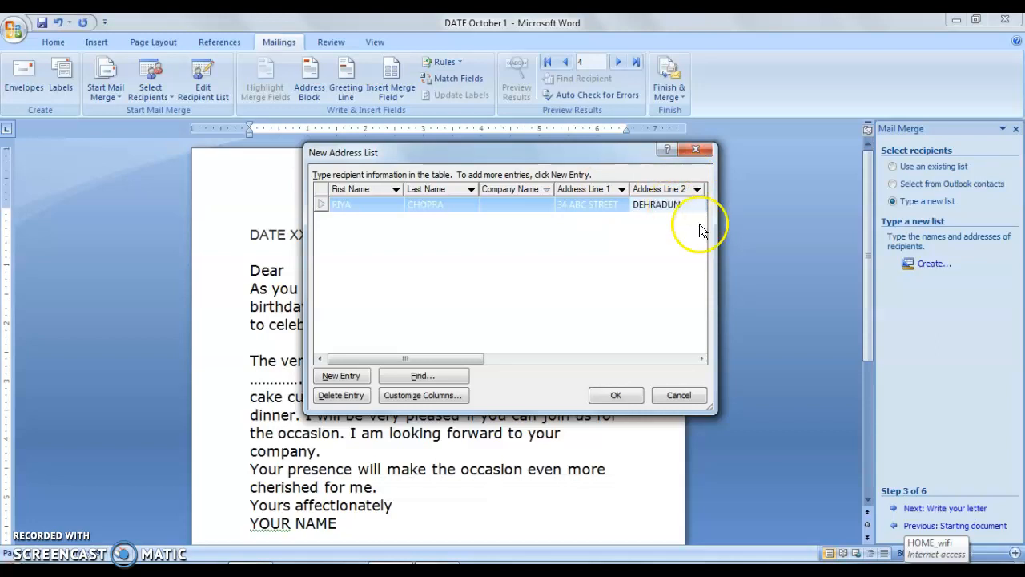
- Examine the remaining columns of the new address list, from City through E-mail Address
click(686, 359)
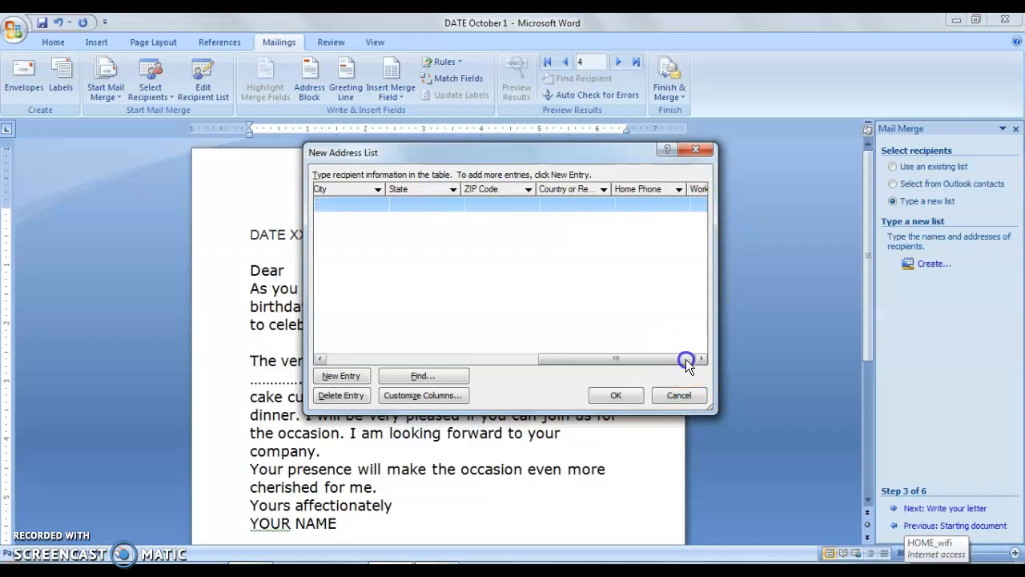
click(323, 358)
click(323, 359)
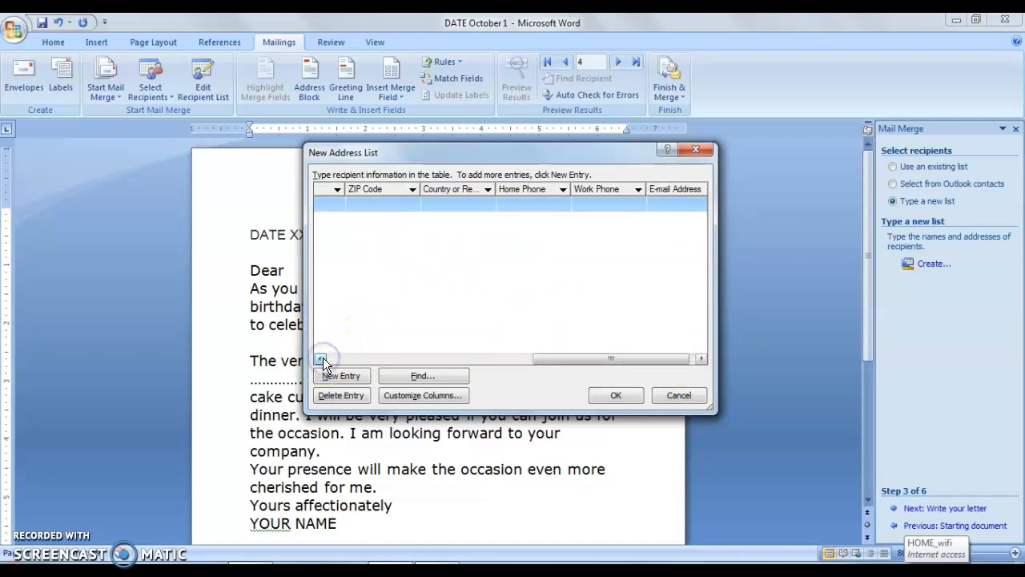
click(320, 358)
click(322, 359)
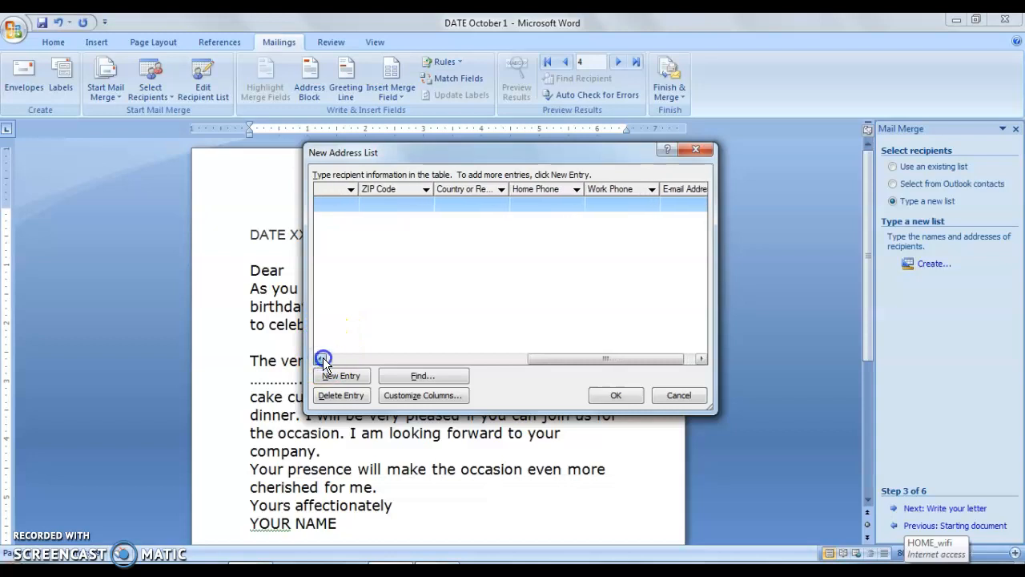
click(321, 358)
click(323, 360)
click(323, 359)
click(323, 359)
click(322, 360)
click(322, 360)
click(323, 360)
click(322, 360)
click(323, 360)
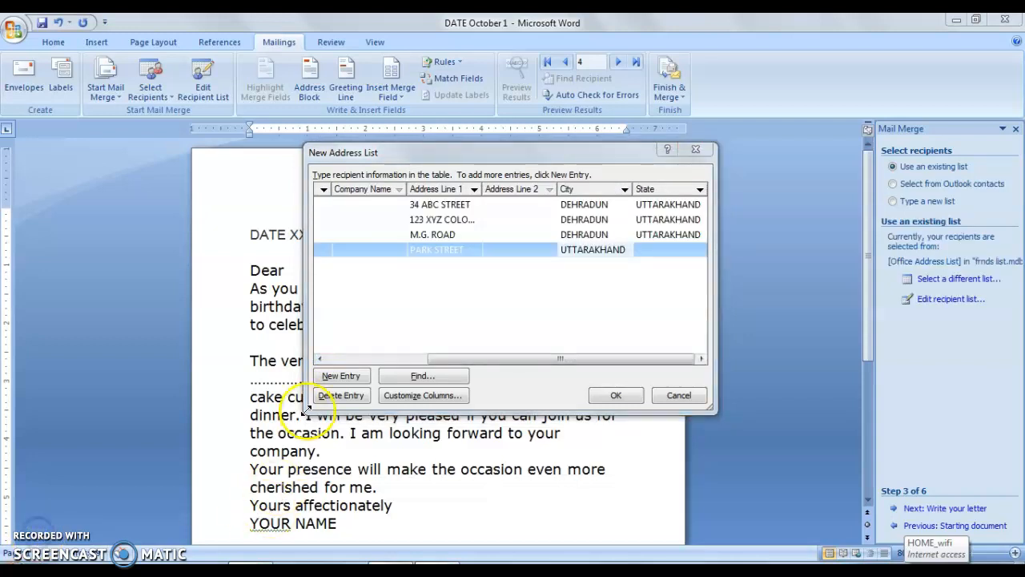
- Accept the completed address list and save it as FRIENDS LIST in My Data Sources
click(323, 358)
click(324, 359)
click(323, 359)
click(324, 359)
click(323, 359)
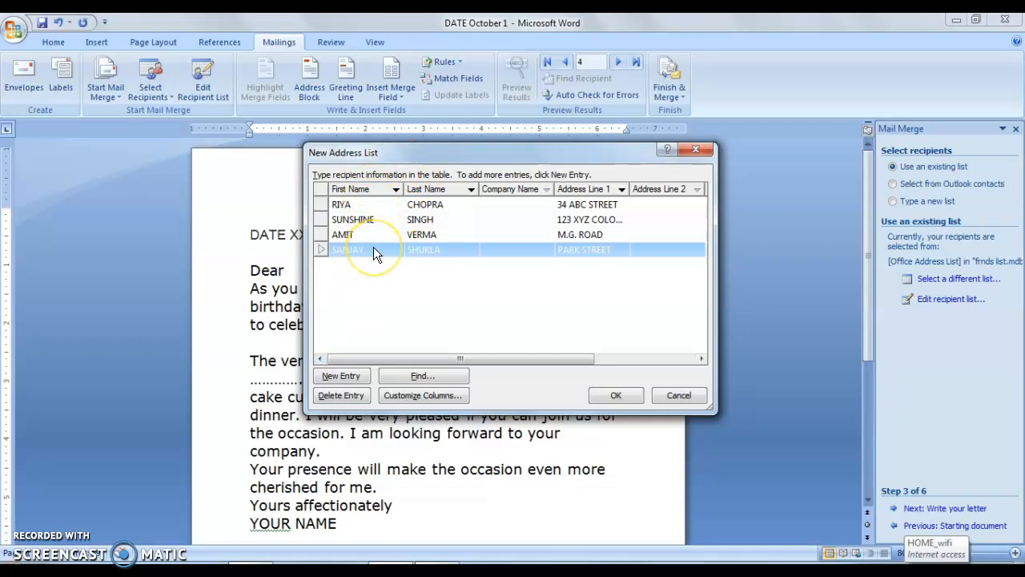
click(612, 395)
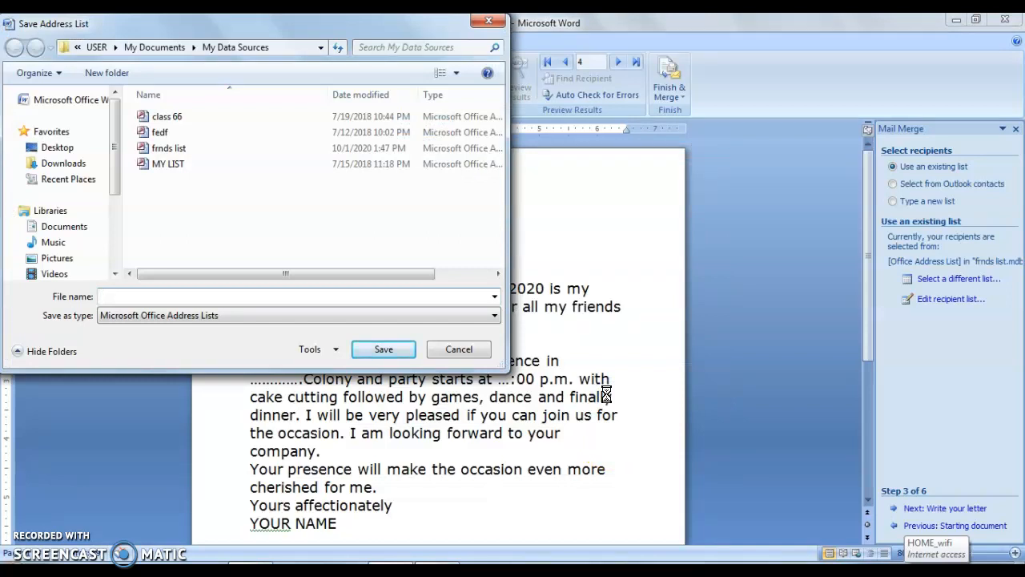
text(FRIENDS LIST)
click(384, 350)
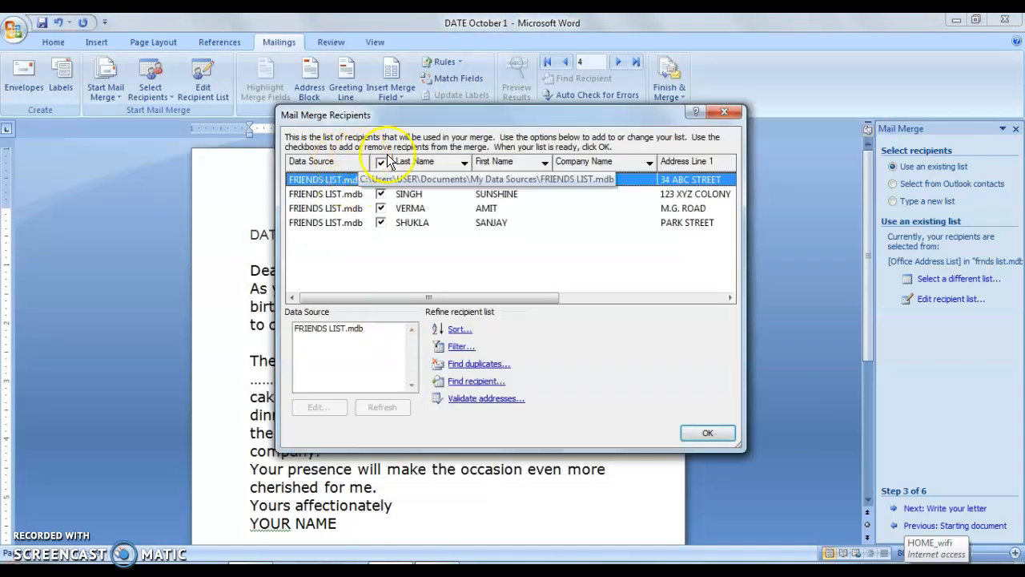
- Clear and reselect the second recipient, and accept the merge recipients with all entries selected
click(381, 223)
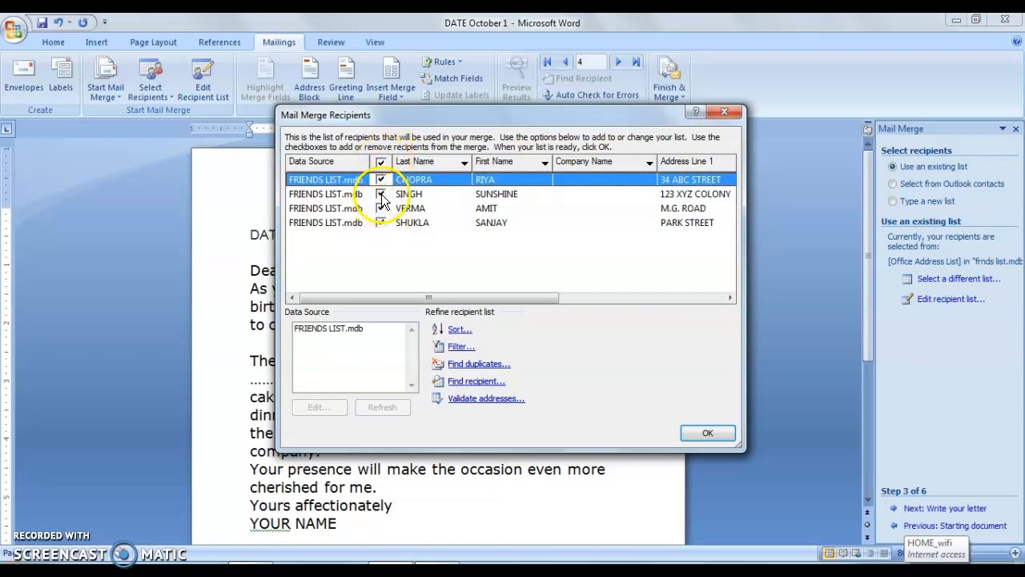
click(382, 195)
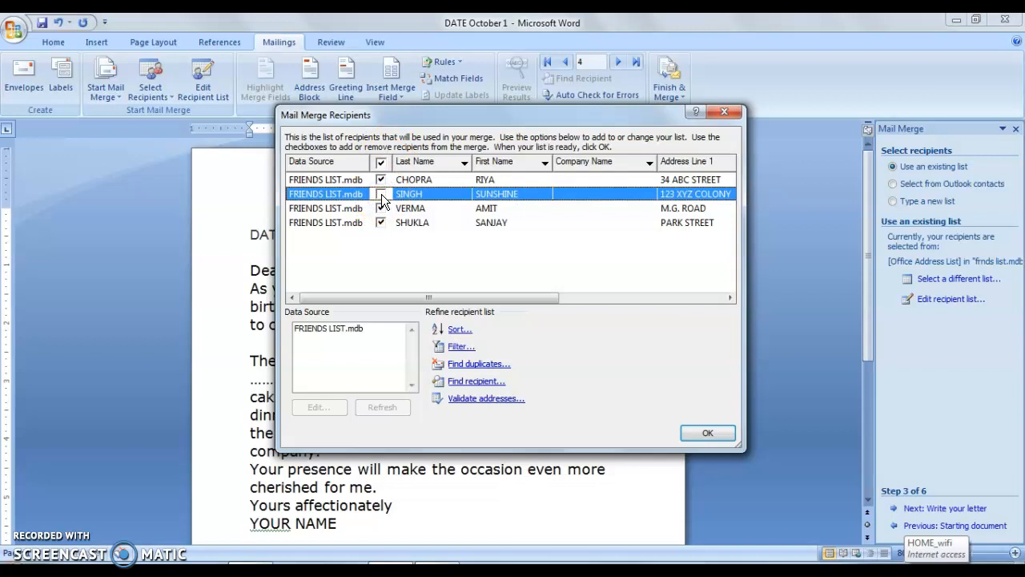
click(381, 195)
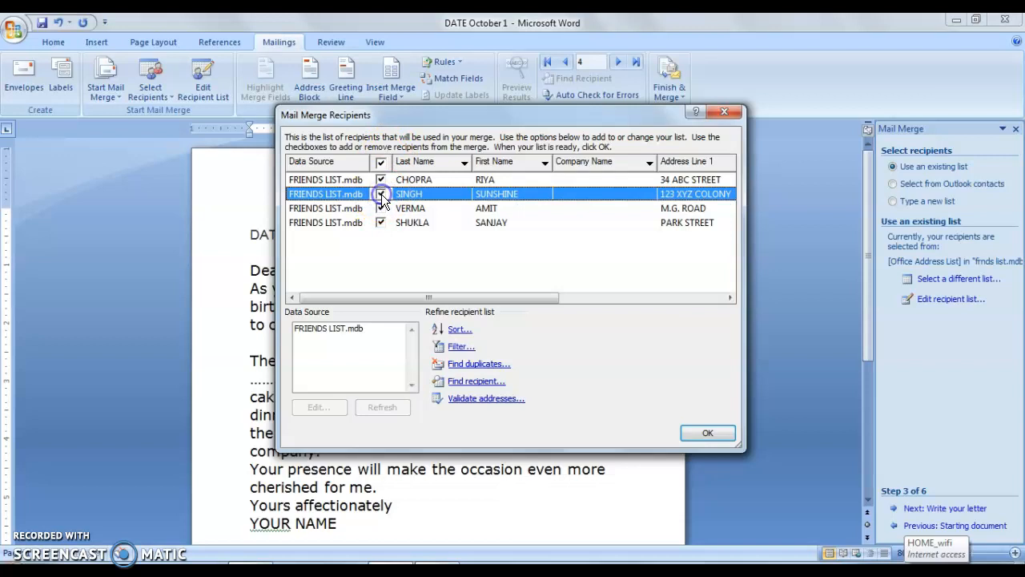
click(713, 426)
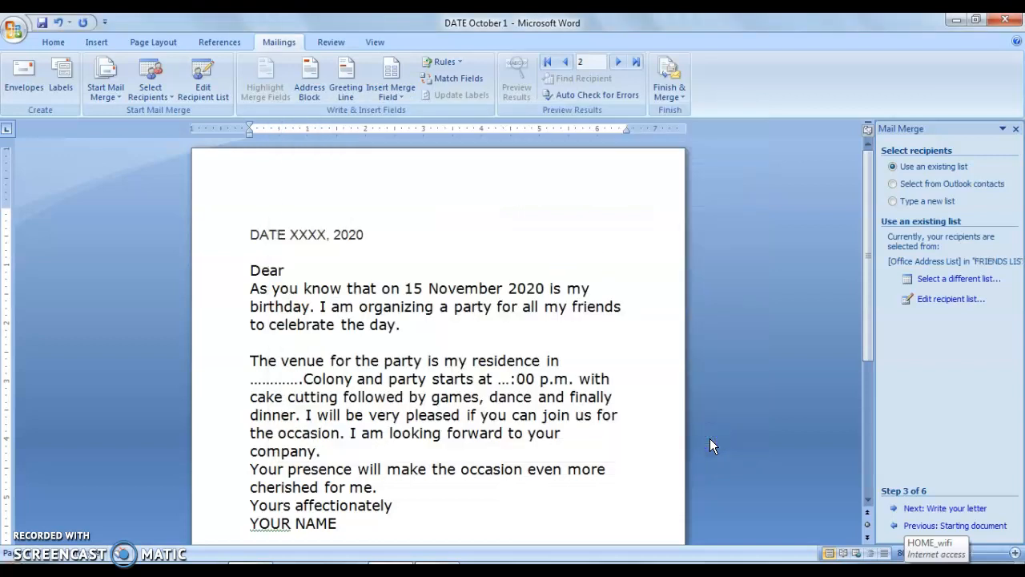
- Advance the mail merge through writing and previewing the letters to the Complete the merge stage, switching the preview to recipient 1
click(953, 510)
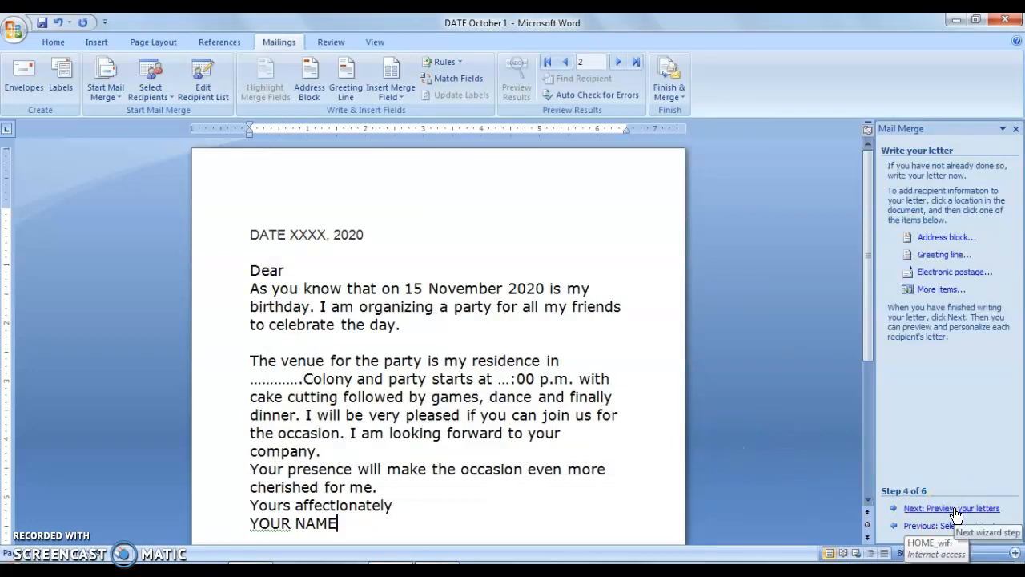
click(958, 526)
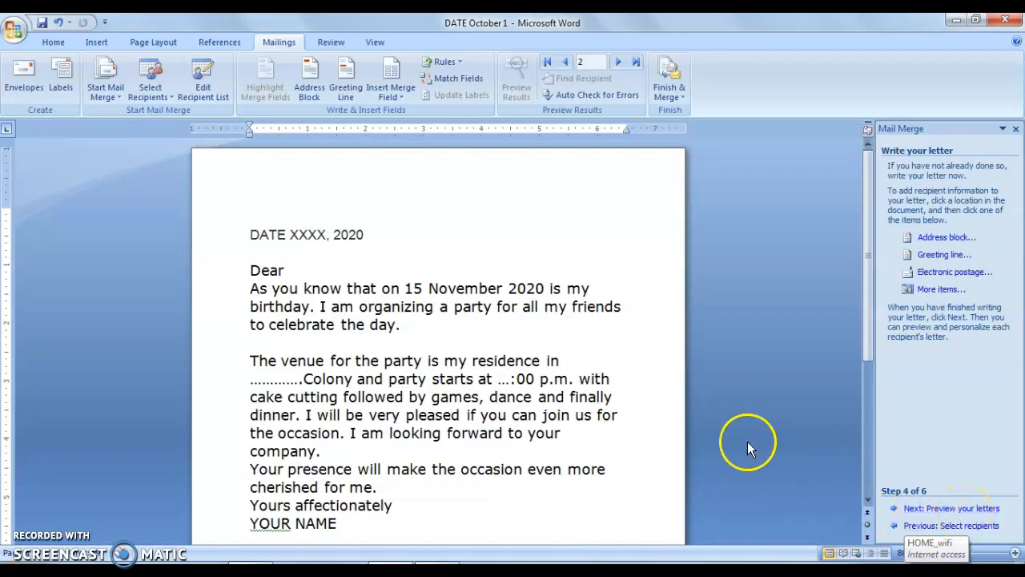
click(950, 509)
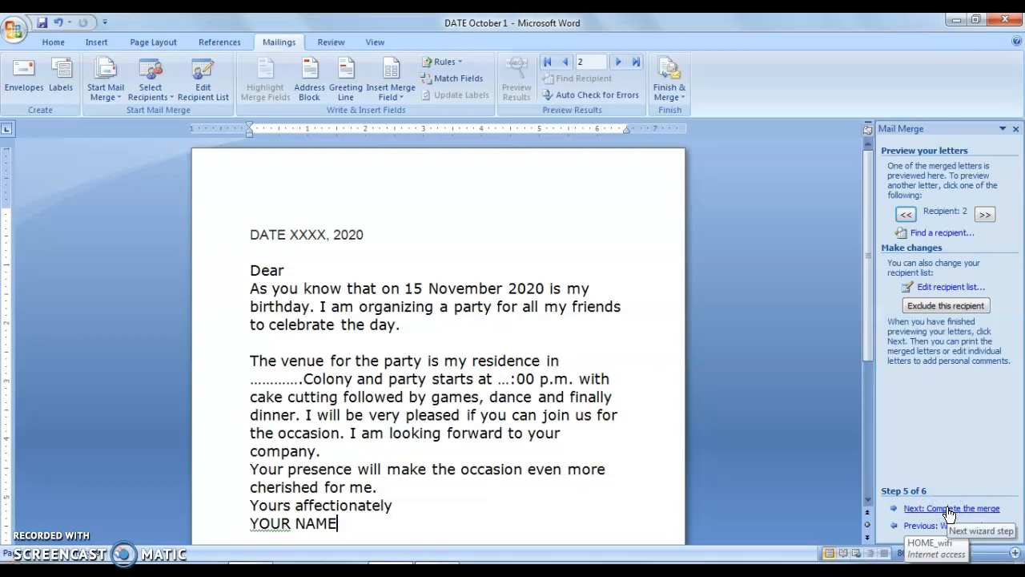
click(904, 215)
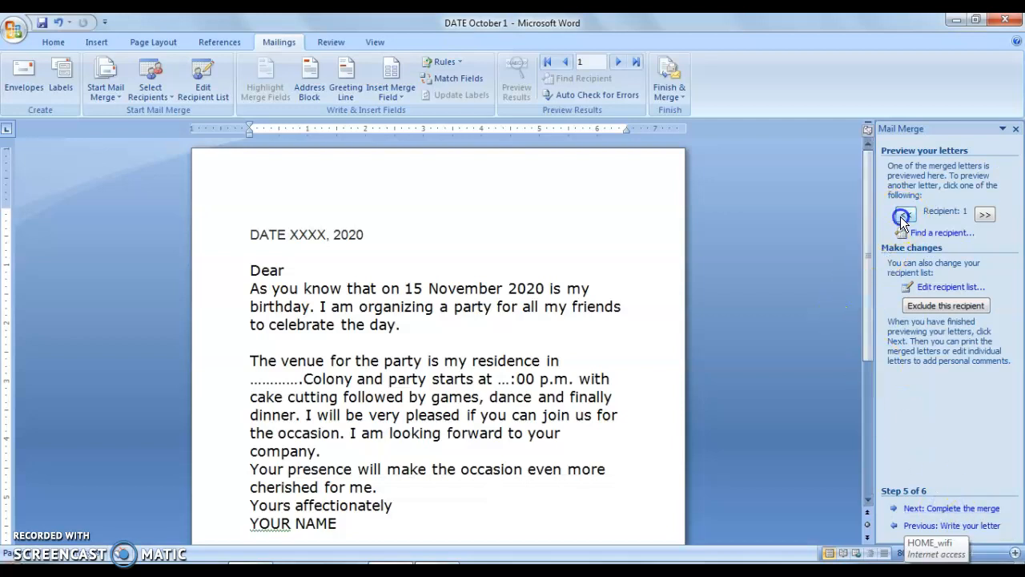
click(953, 508)
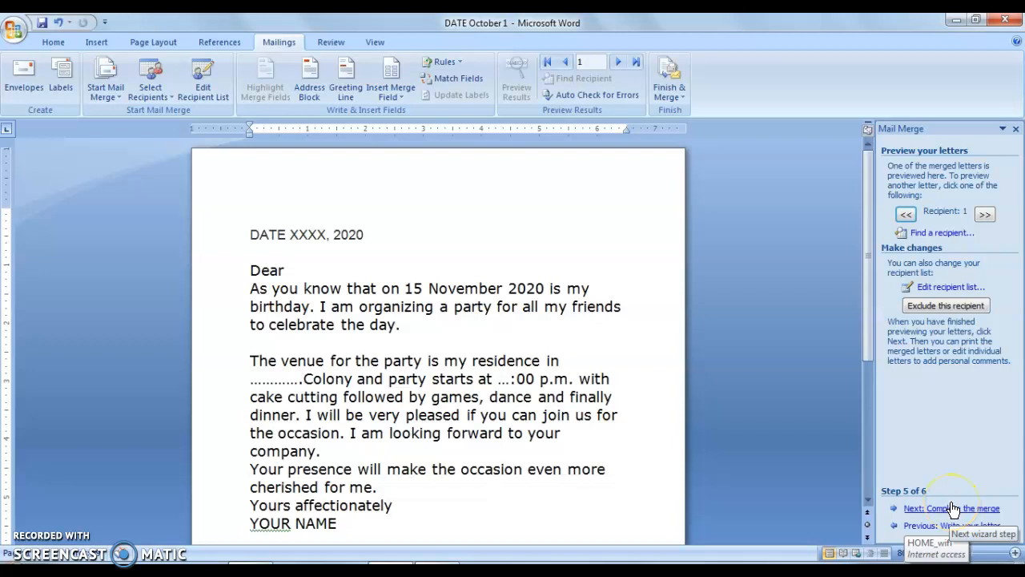
click(954, 508)
click(758, 464)
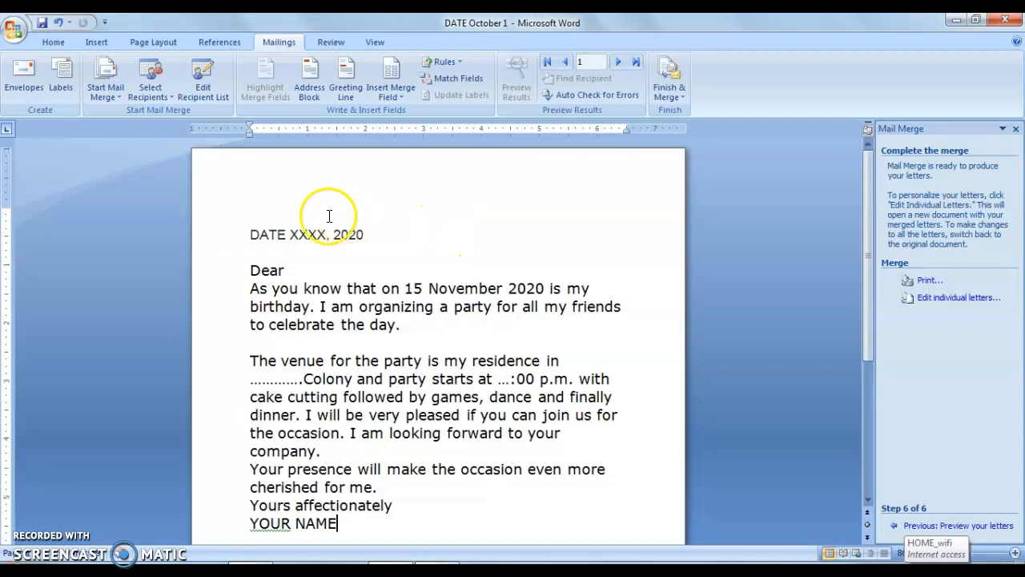
- Insert the Address Line 1 merge field on the line above the date
click(284, 195)
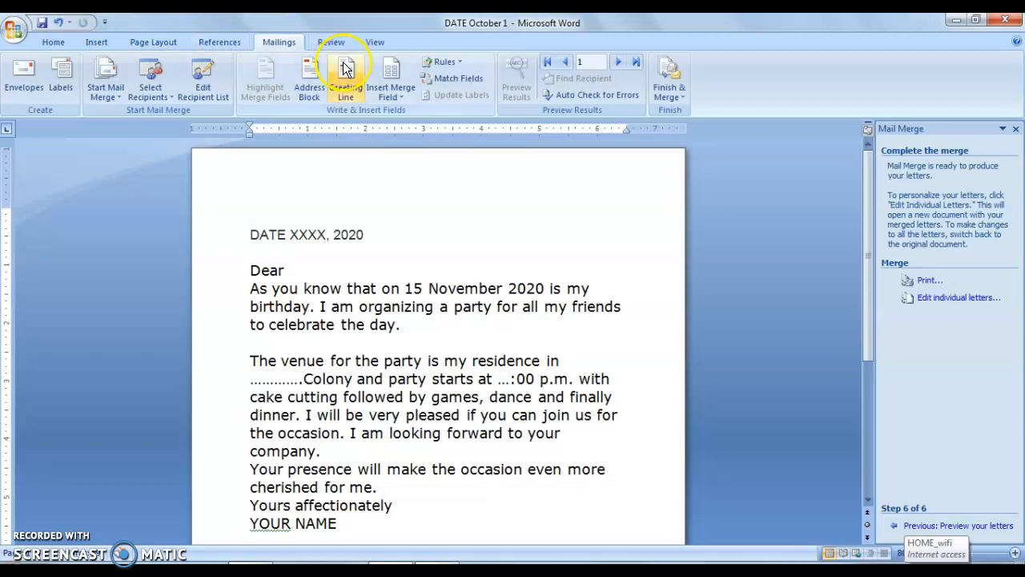
click(385, 84)
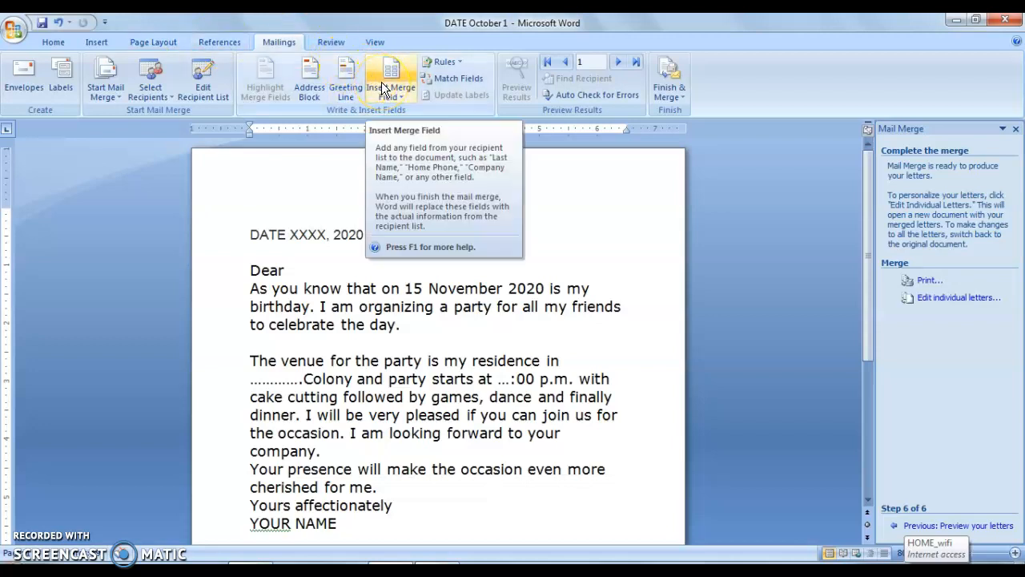
click(385, 86)
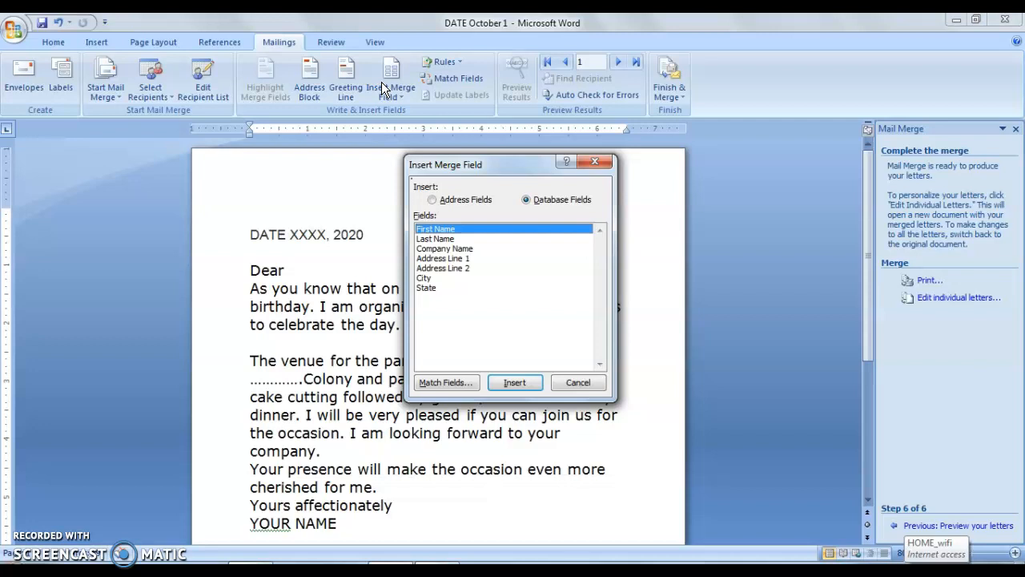
click(455, 232)
click(451, 260)
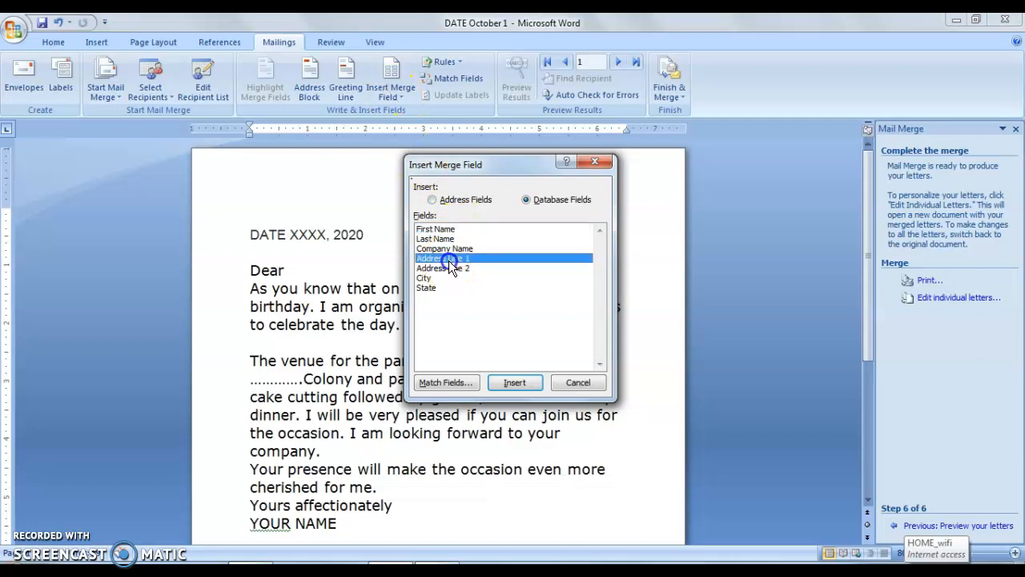
click(511, 382)
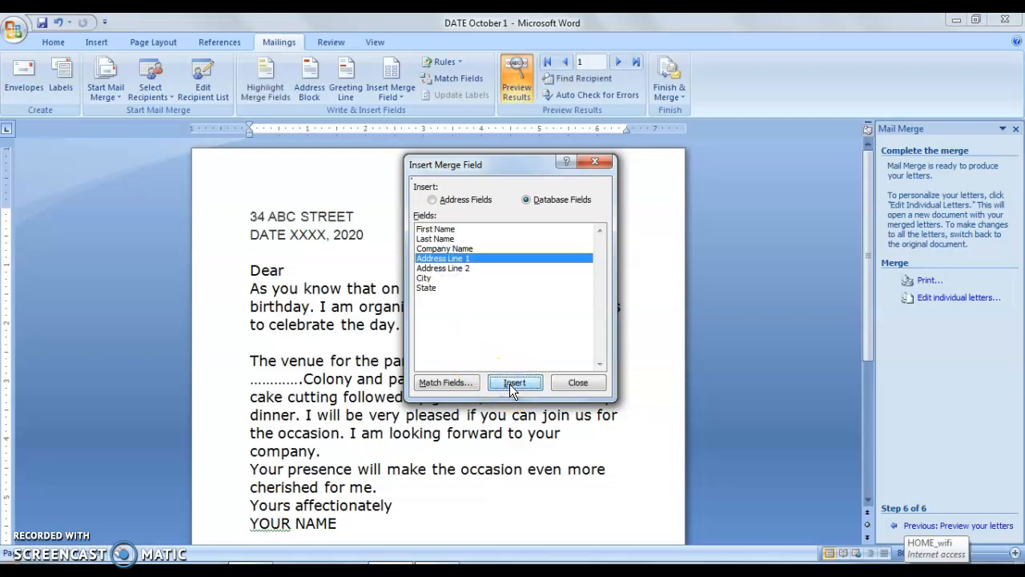
- Insert the Address Line 2 merge field directly after Address Line 1
click(439, 262)
click(439, 268)
click(493, 385)
click(506, 378)
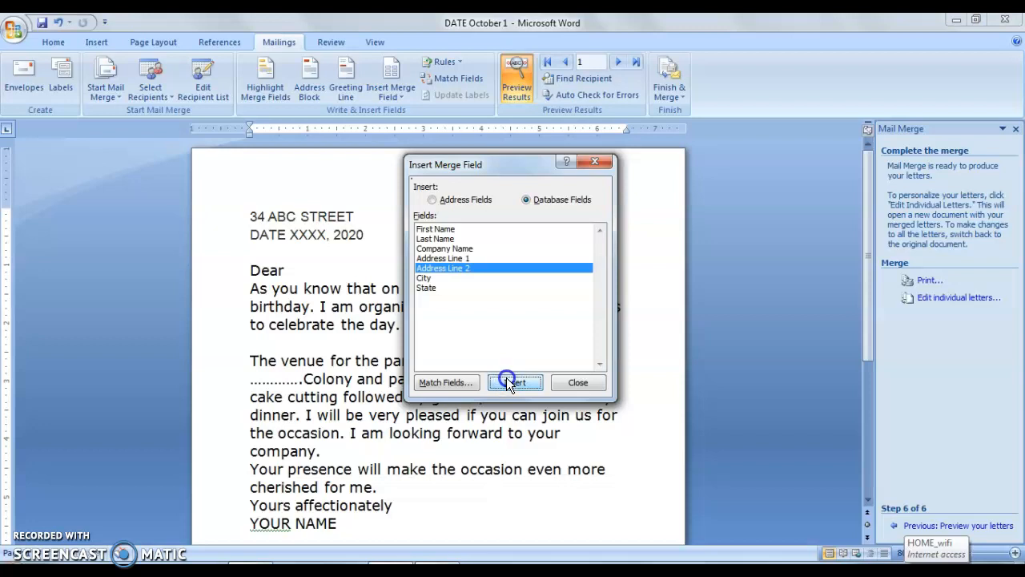
- Insert the City and State merge fields after the address line fields and close the merge field dialog
click(437, 277)
click(499, 384)
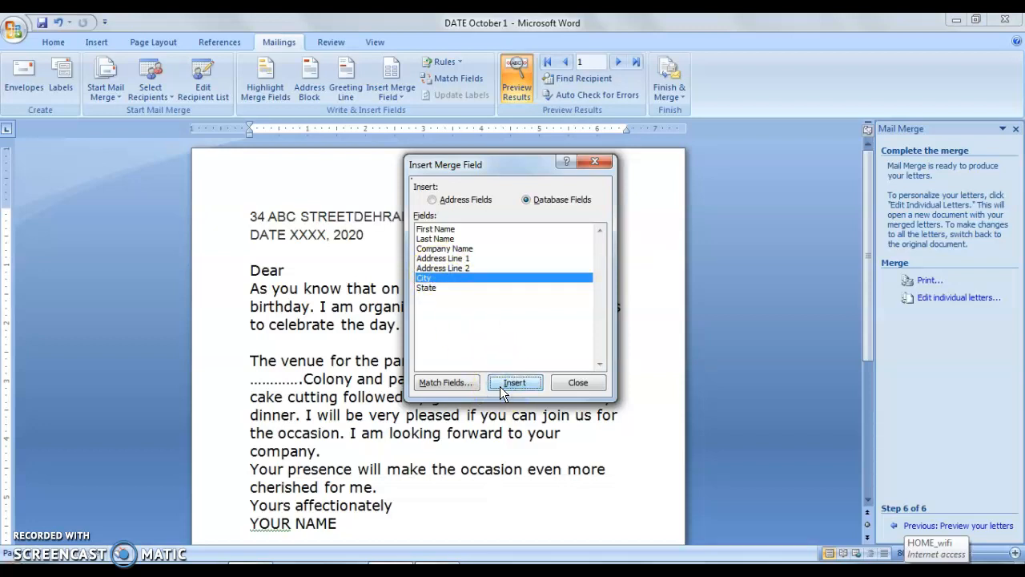
click(422, 281)
click(424, 286)
click(500, 383)
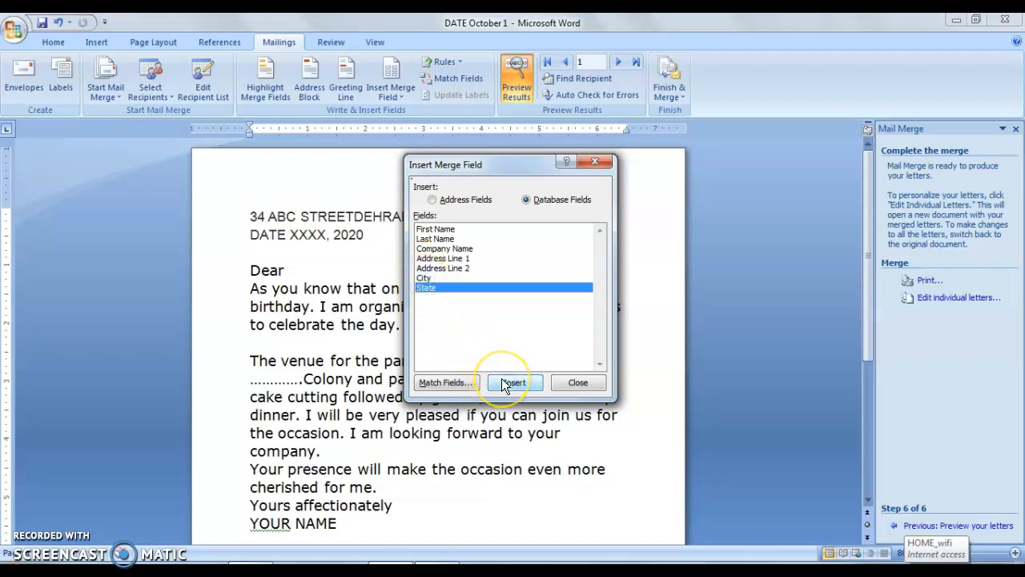
click(501, 378)
click(565, 385)
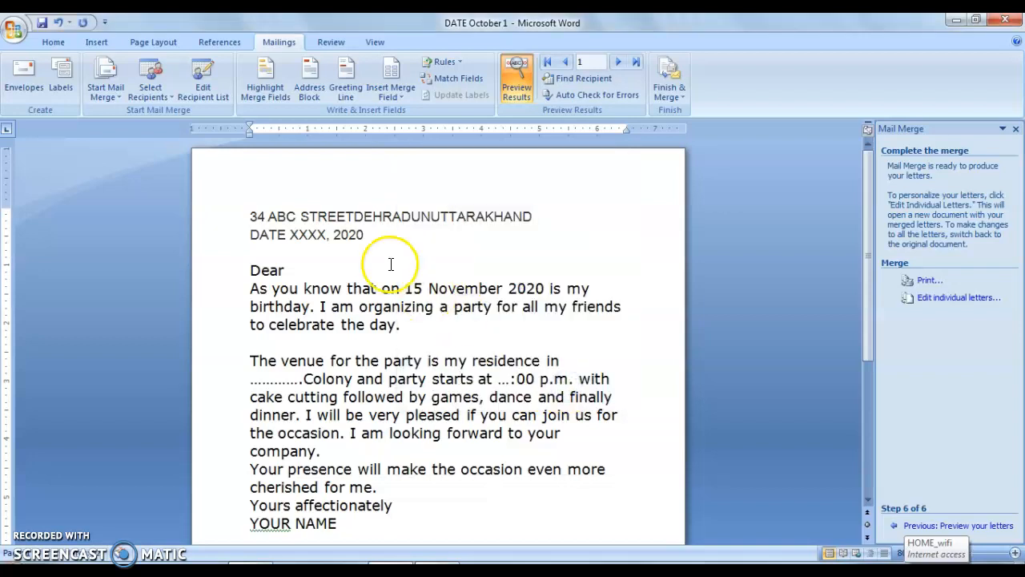
- Break the merged address so that the street, city and state stand on separate lines
click(353, 216)
key(Return)
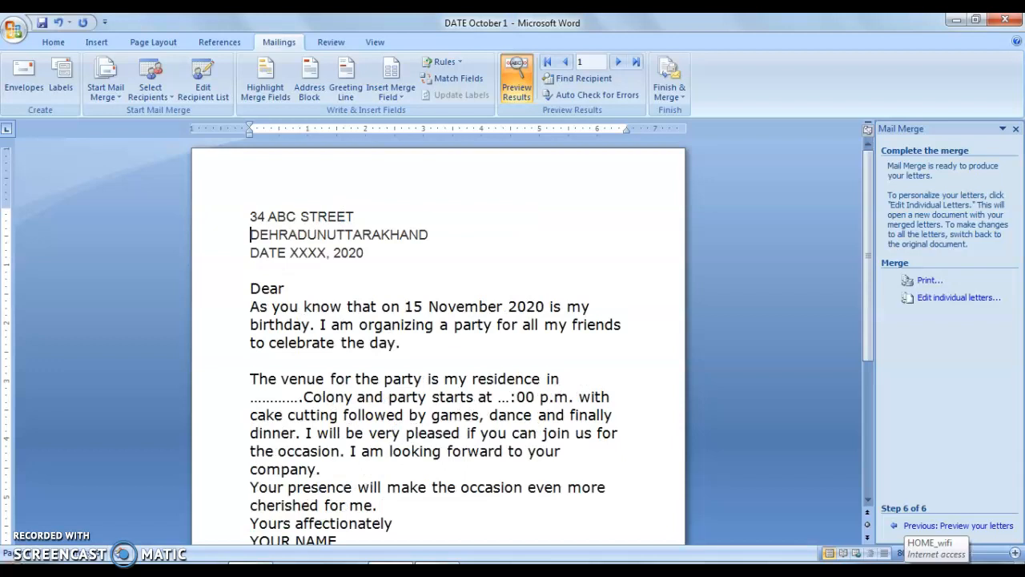
click(325, 234)
key(shift+End)
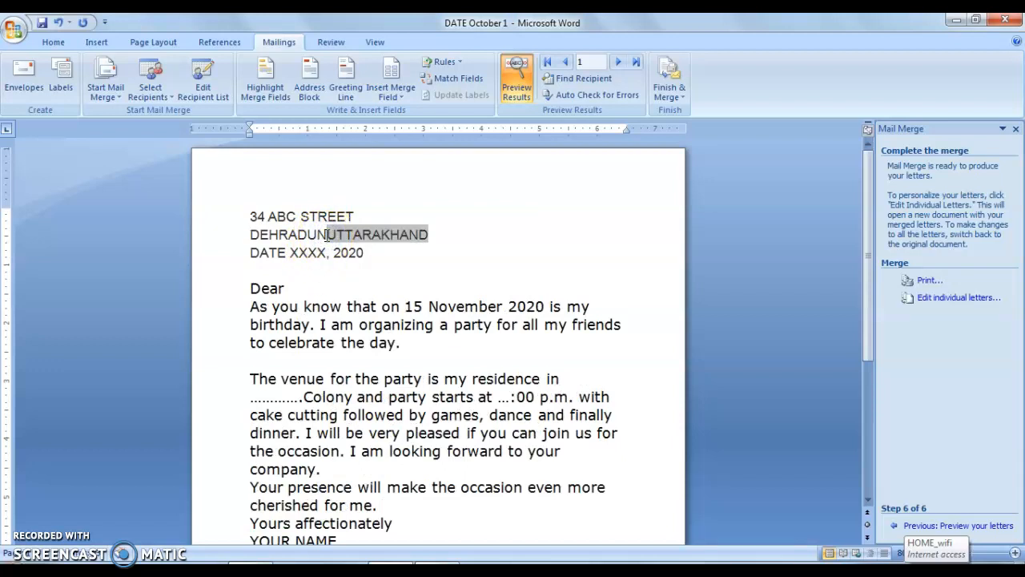
key(Return)
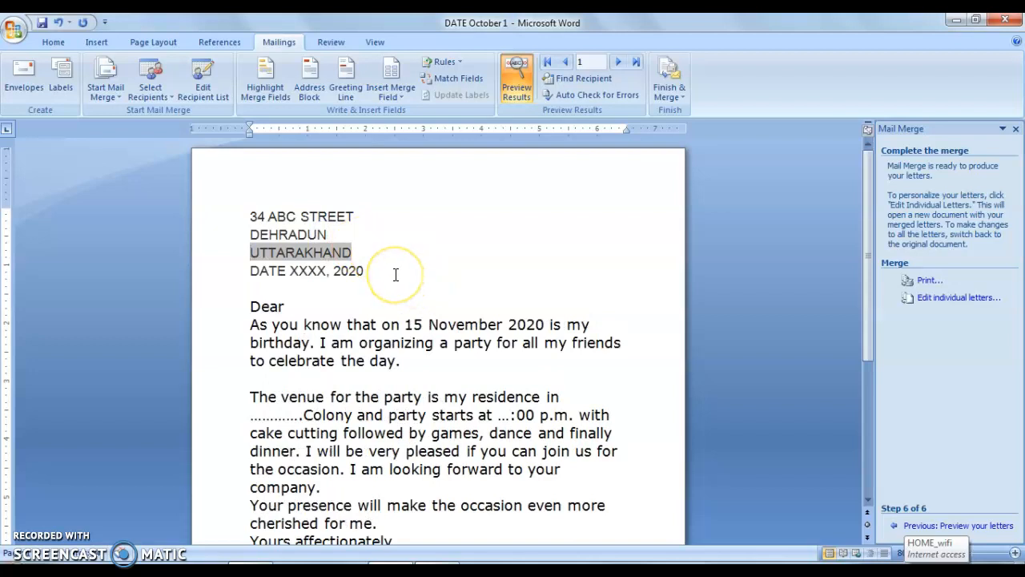
- Insert the First Name merge field after the greeting word "Dear"
click(309, 305)
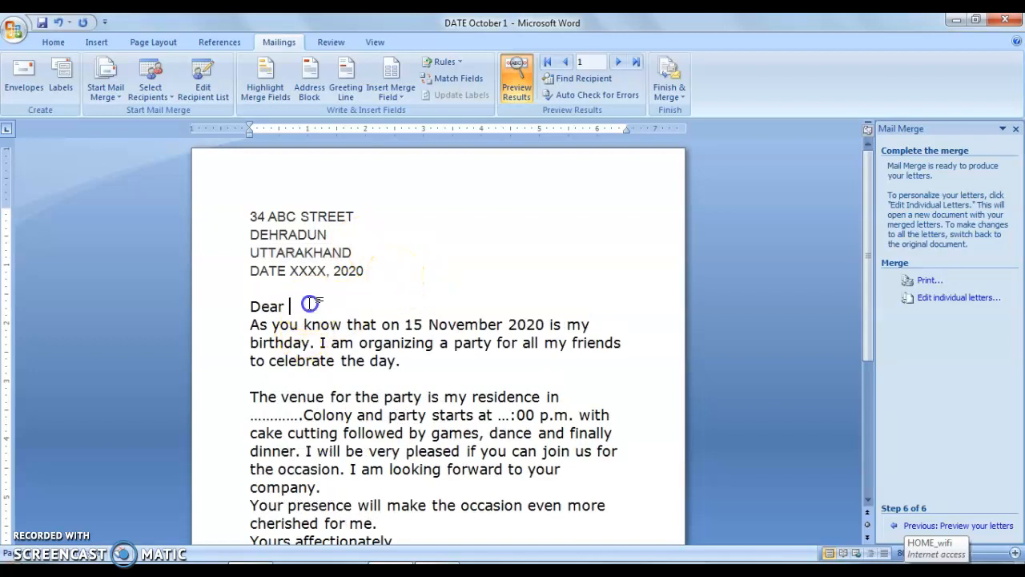
click(392, 80)
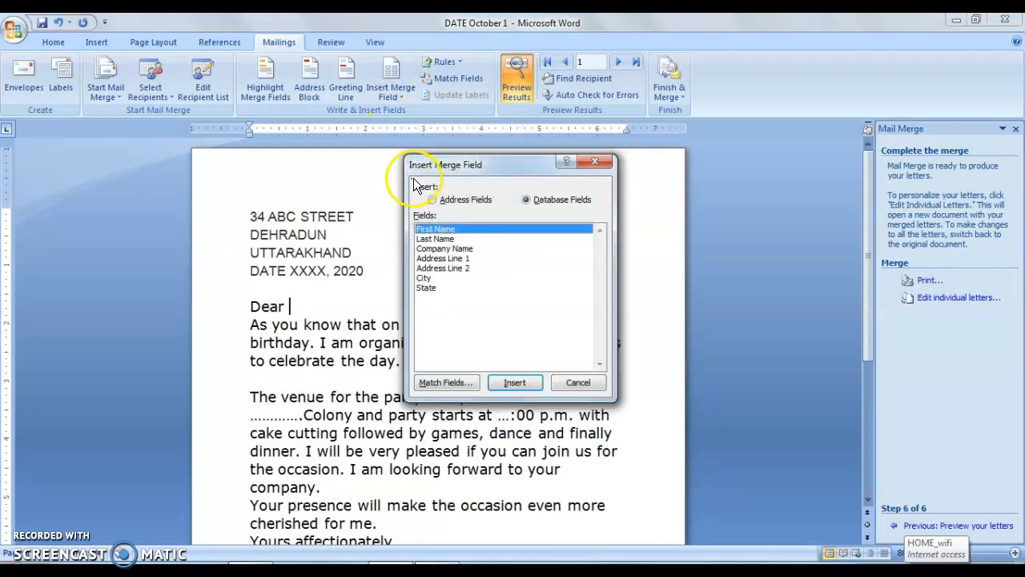
click(514, 383)
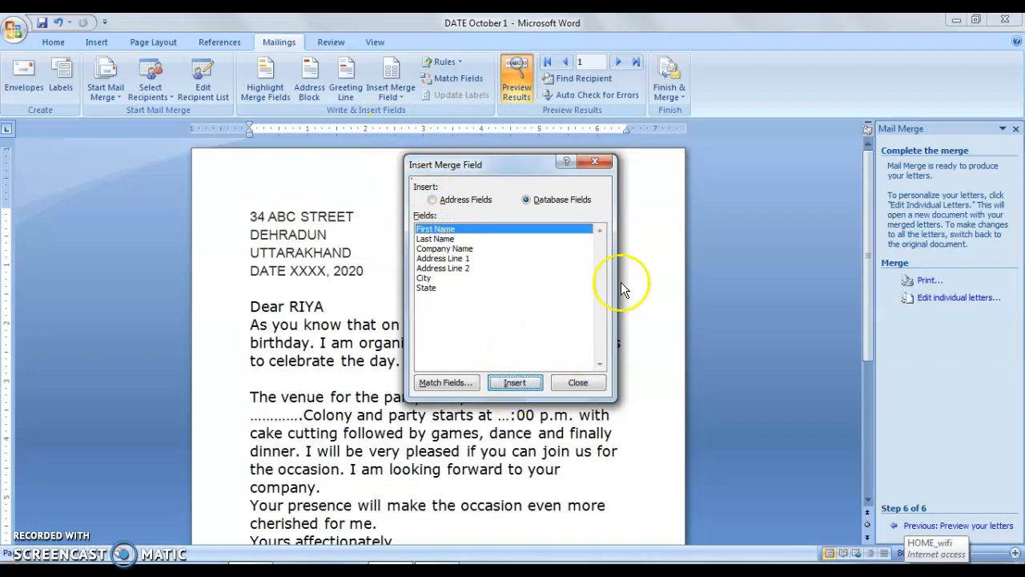
click(579, 383)
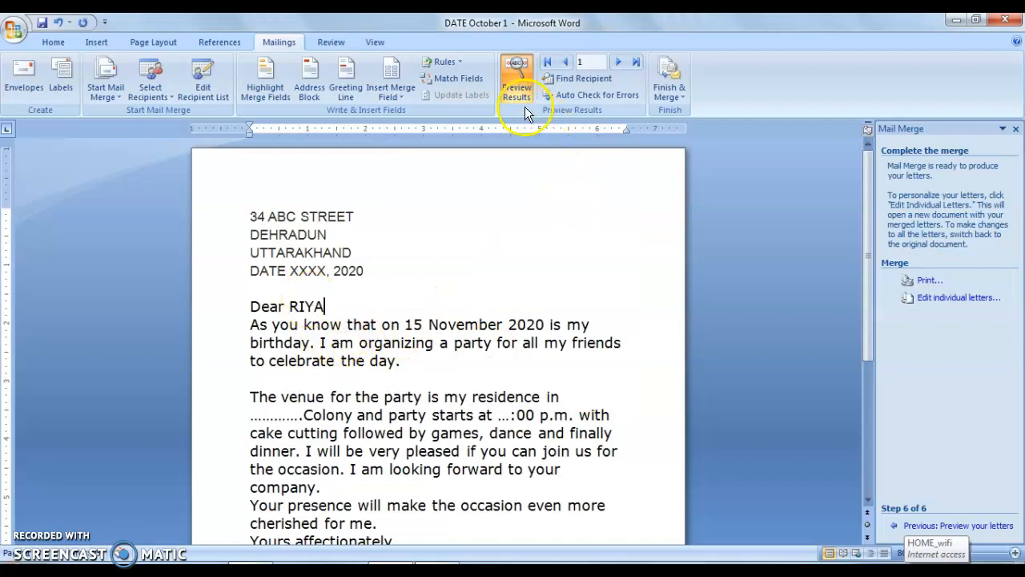
- Turn off the results preview and delete the repeated Address Line 2 fields in front of the City field
click(517, 88)
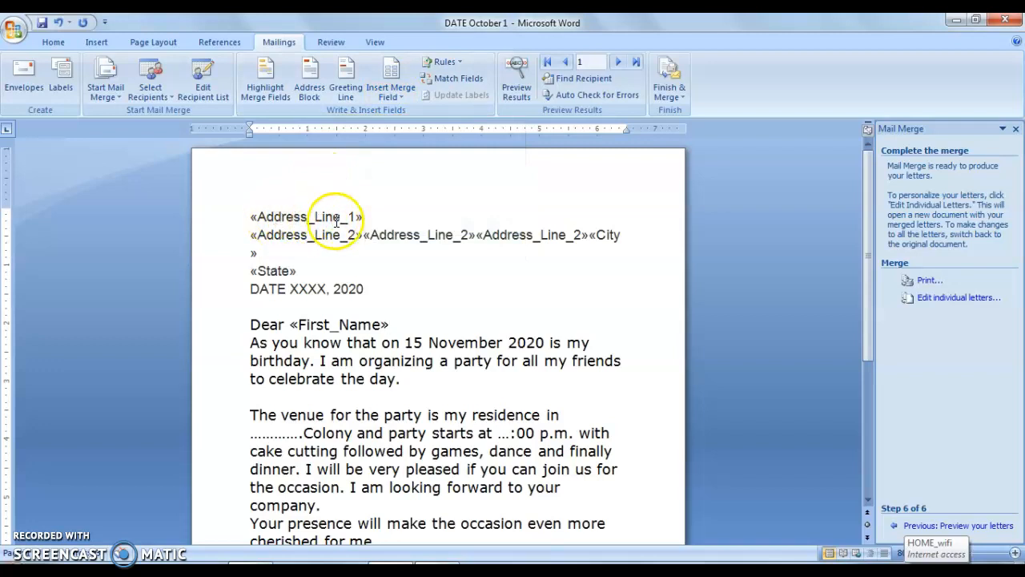
drag(336, 222, 428, 284)
click(428, 285)
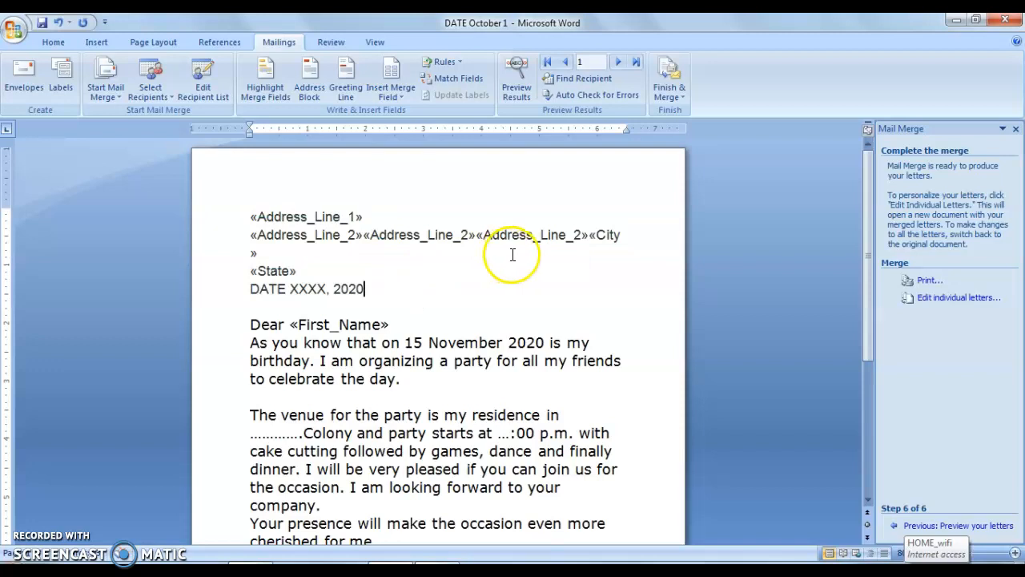
click(588, 234)
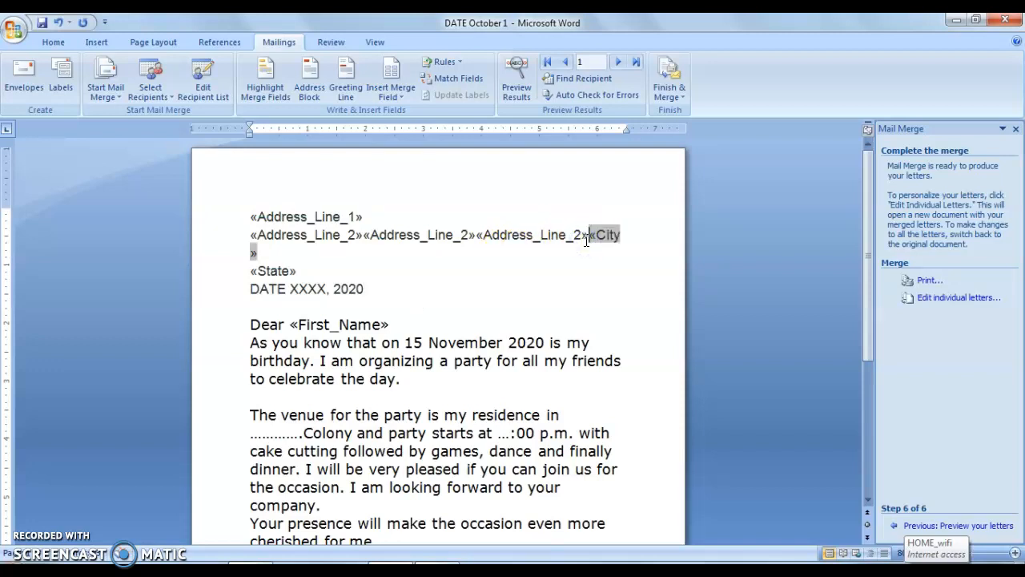
click(580, 234)
click(592, 235)
key(BackSpace)
key(BackSpace)
key(BackSpace)
key(BackSpace)
key(BackSpace)
key(BackSpace)
key(BackSpace)
key(BackSpace)
key(BackSpace)
key(BackSpace)
key(BackSpace)
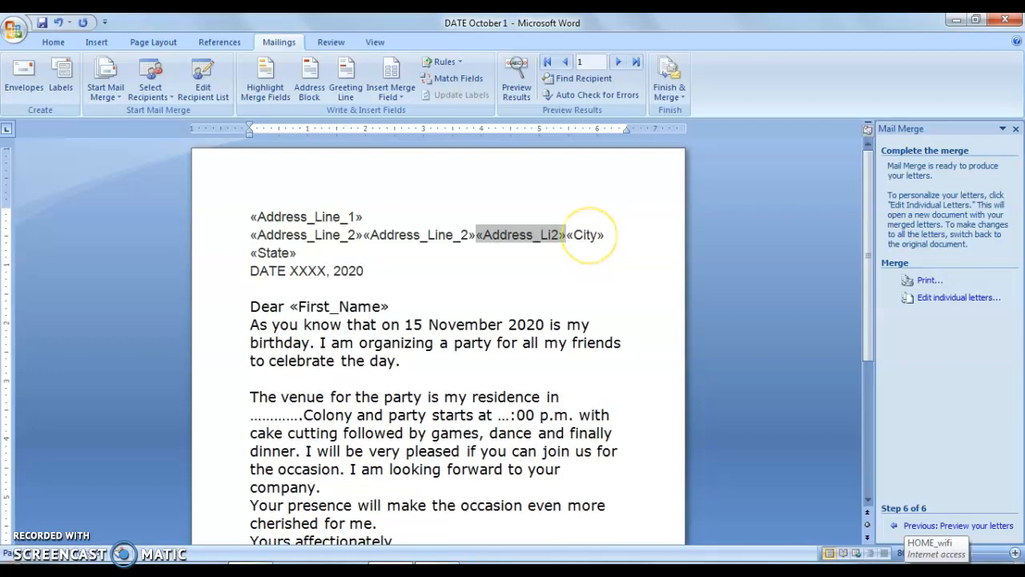
key(BackSpace)
key(BackSpace)
key(BackSpace)
key(BackSpace)
key(BackSpace)
key(BackSpace)
key(BackSpace)
key(BackSpace)
key(BackSpace)
key(BackSpace)
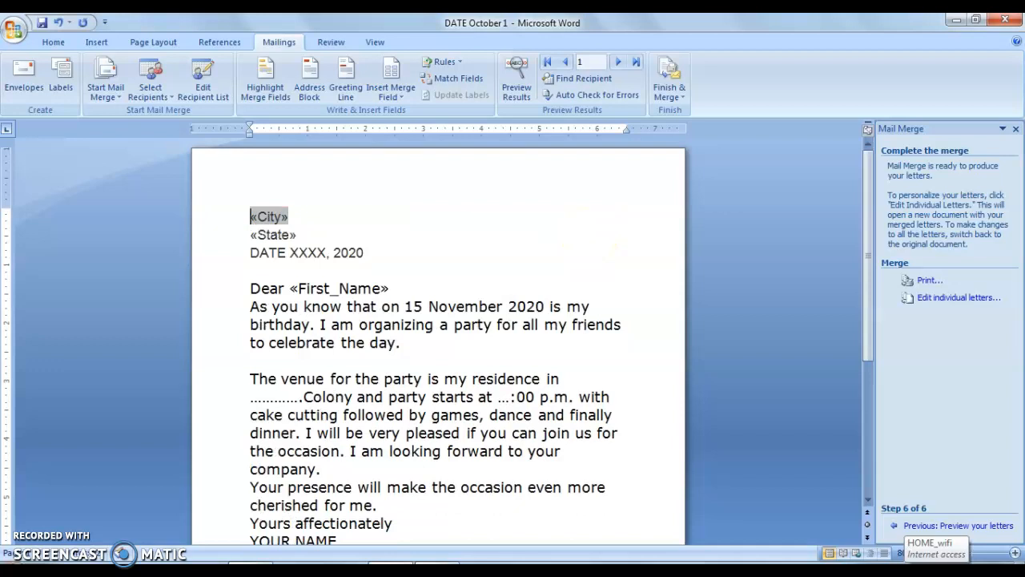
- Undo the deletion of the Address Line 1 field and move the City field onto its own line below it
key(ctrl+z)
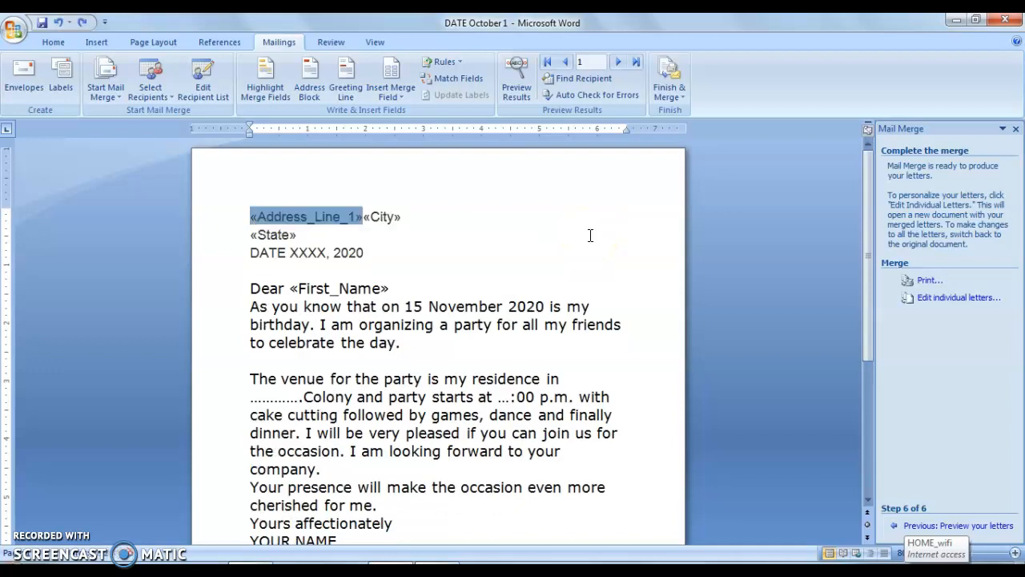
click(365, 215)
key(Return)
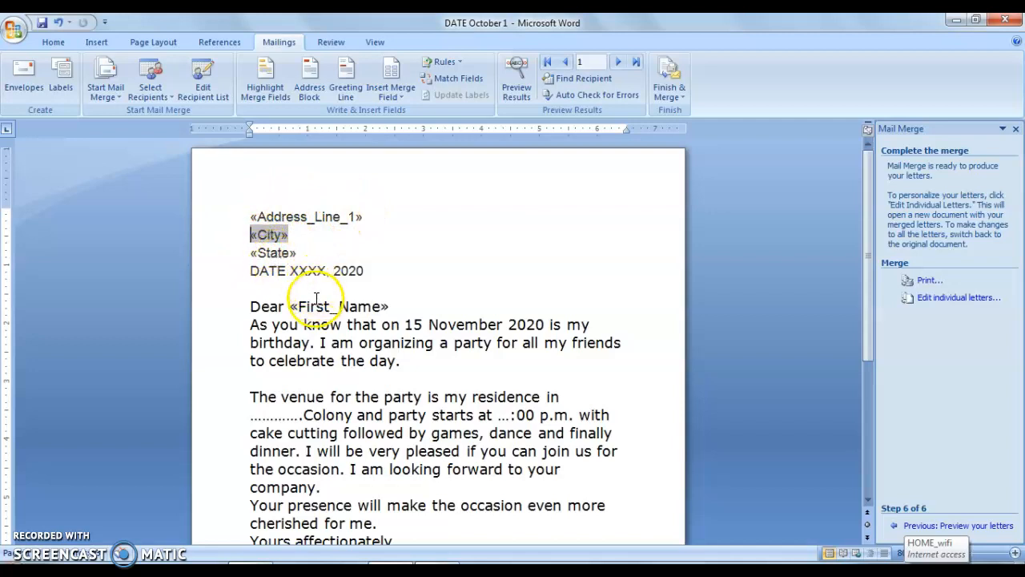
- Preview the merged results and insert a blank line between the state and the date line
click(507, 88)
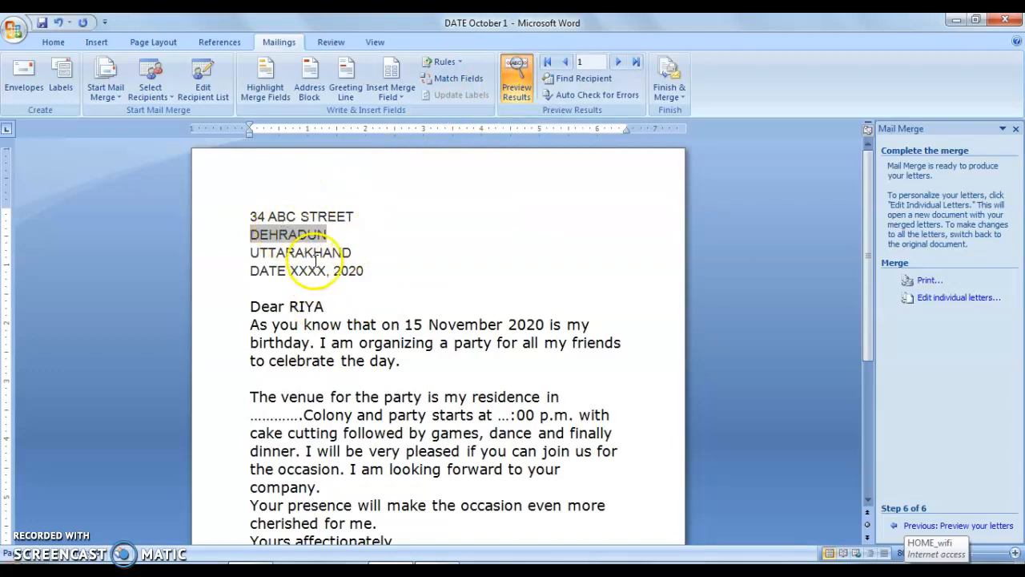
click(354, 253)
key(Return)
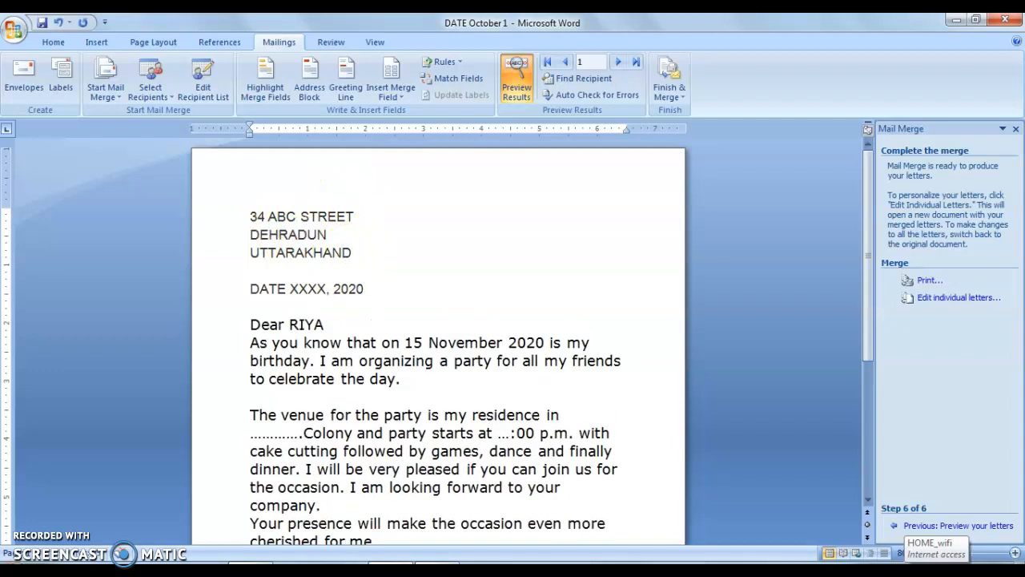
- Check the greeting name and preview the merged letters one by one, from the first recipient to recipient 4
double_click(297, 324)
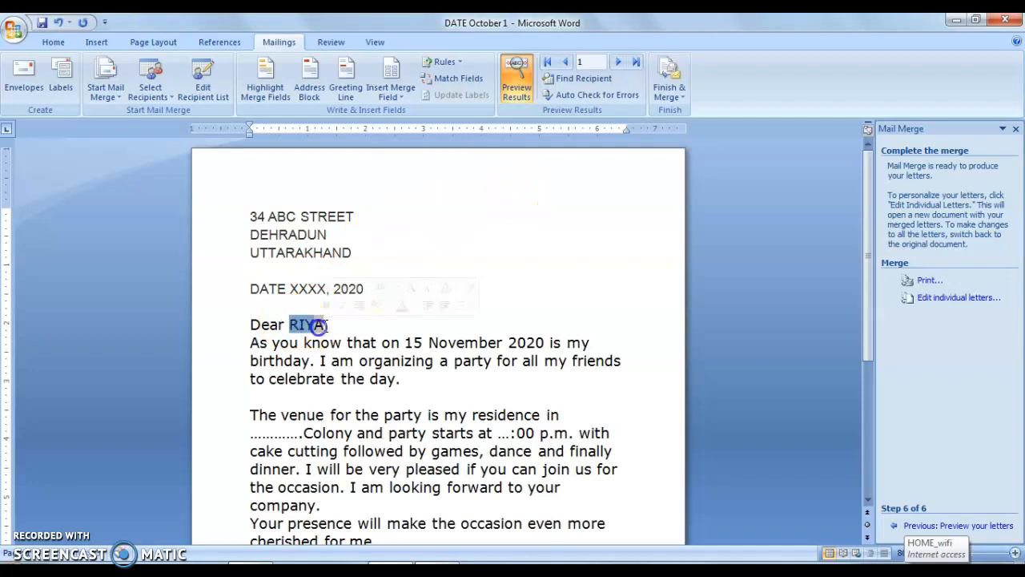
click(505, 262)
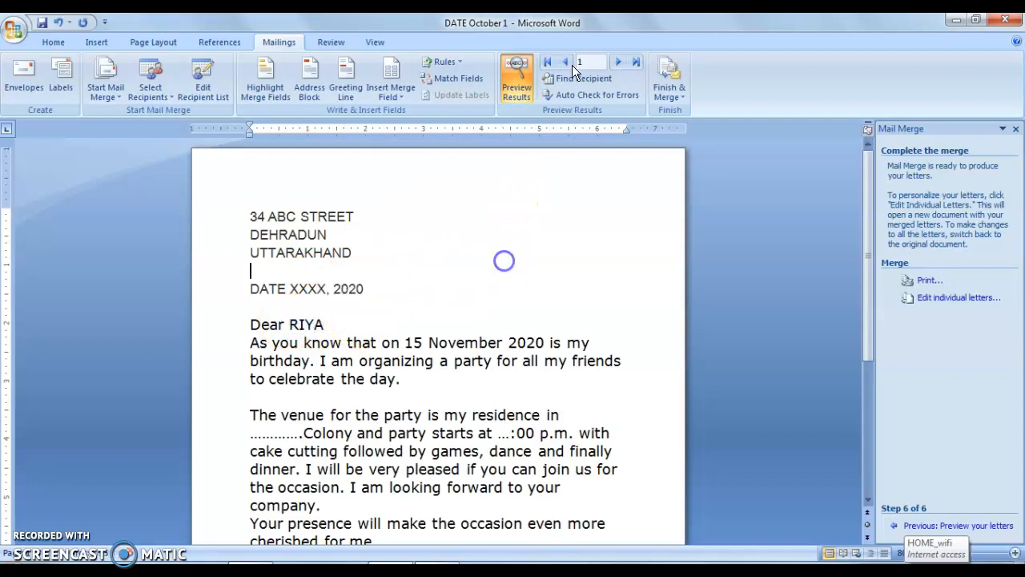
click(620, 64)
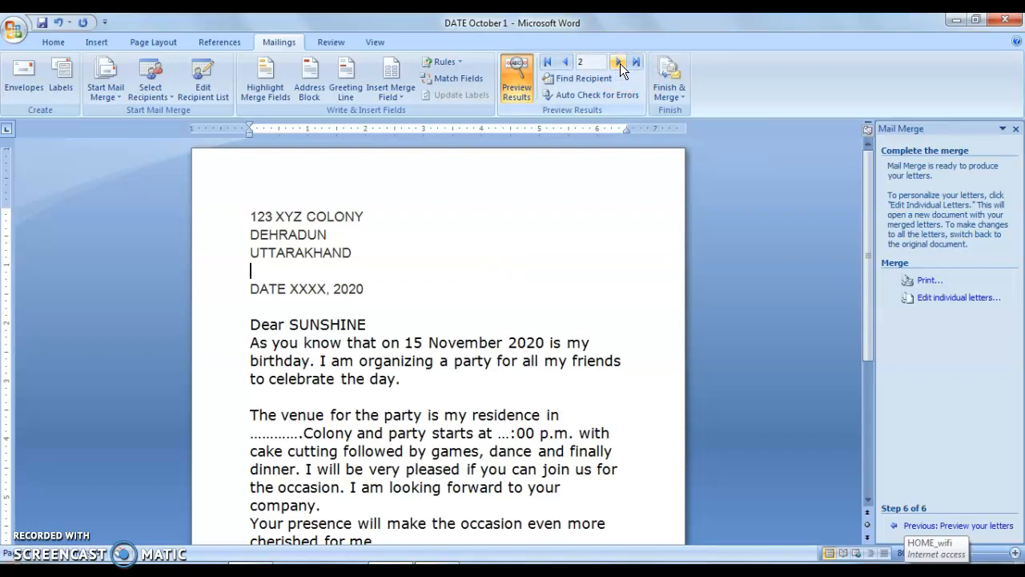
click(620, 64)
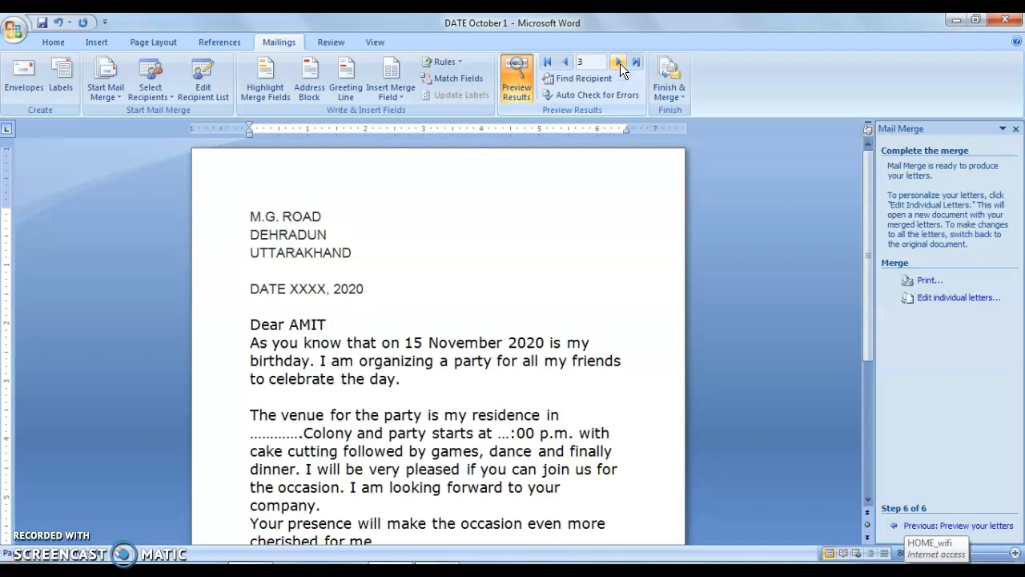
click(620, 63)
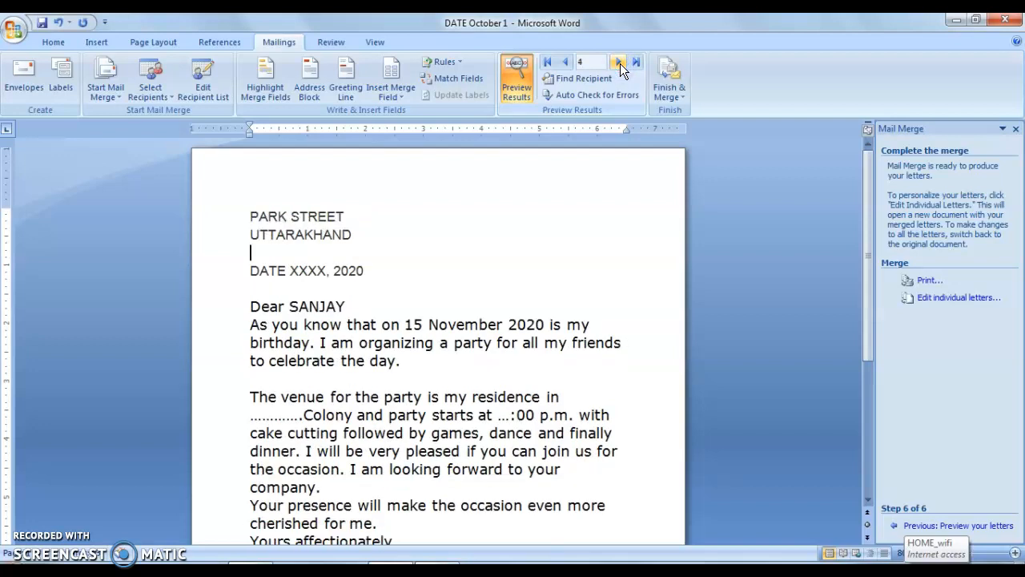
- View the Finish & Merge options for editing, printing or e-mailing the letters without choosing one
click(666, 83)
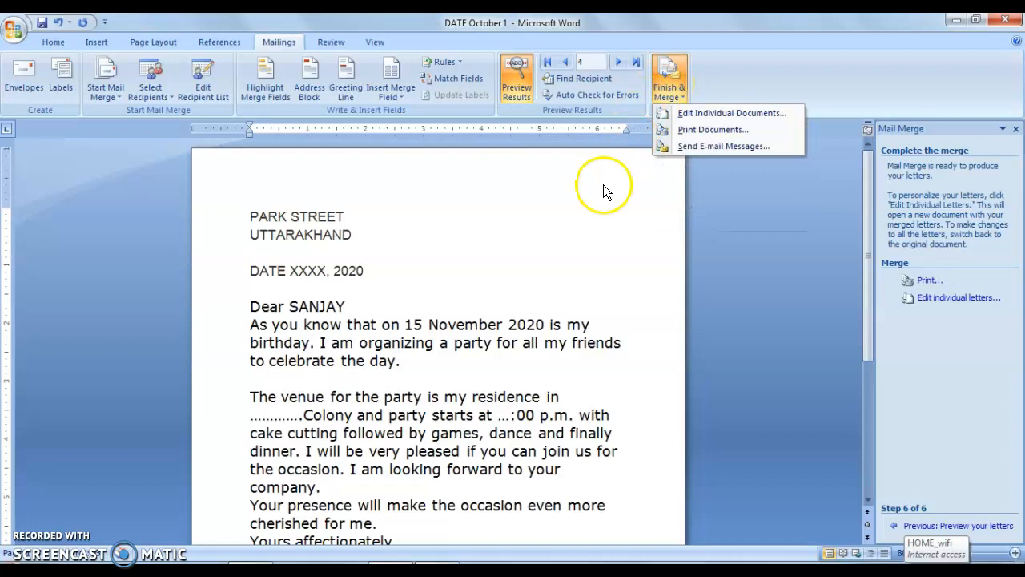
click(672, 71)
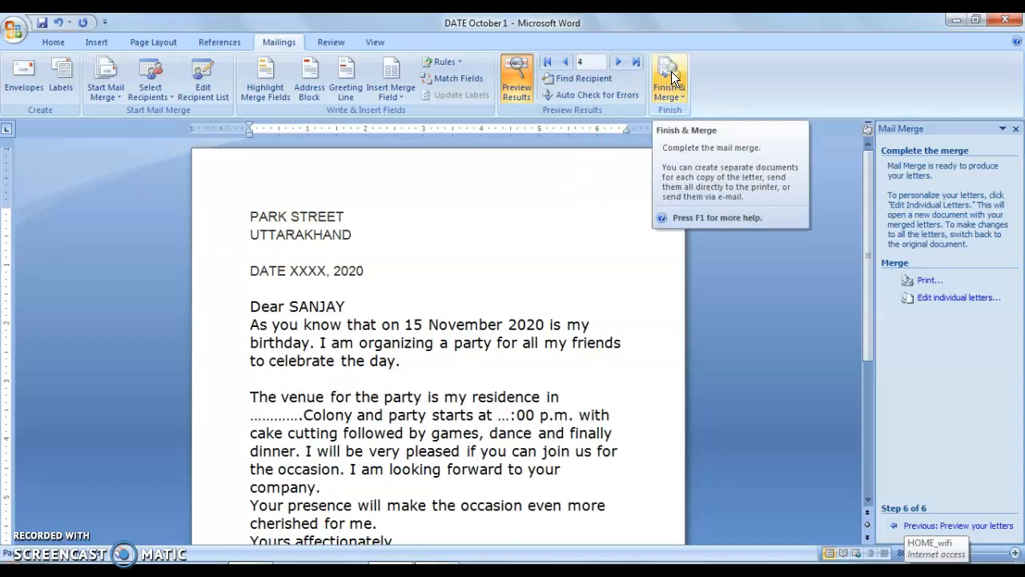
click(671, 72)
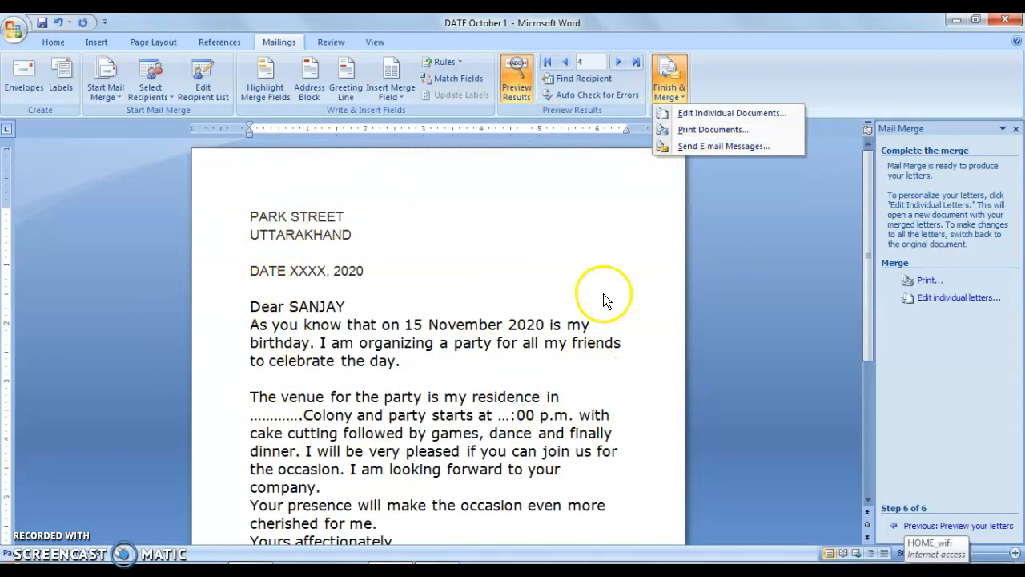
click(357, 220)
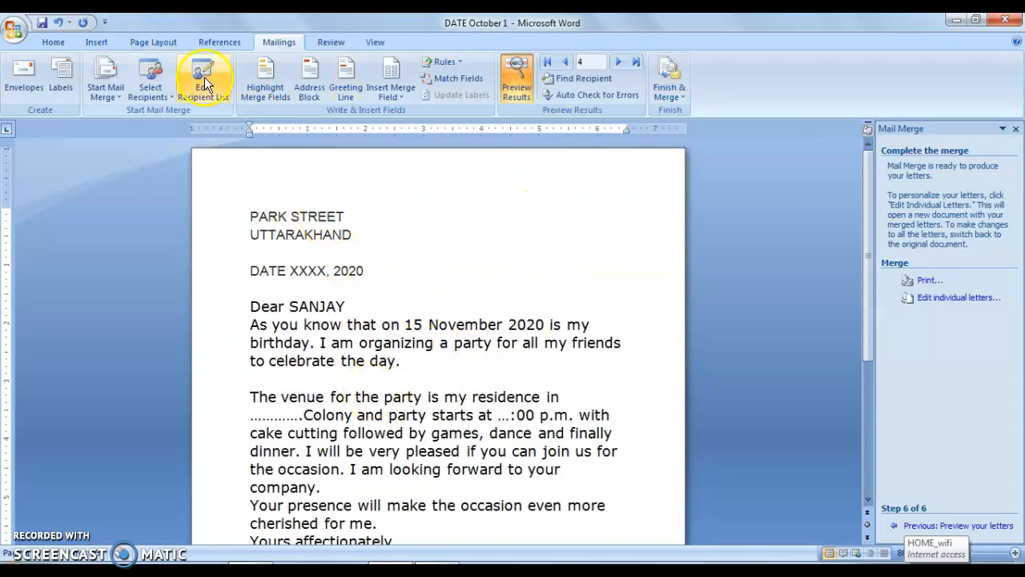
- Add a cupcake art page border to the whole document and set the page colour to standard orange
click(154, 43)
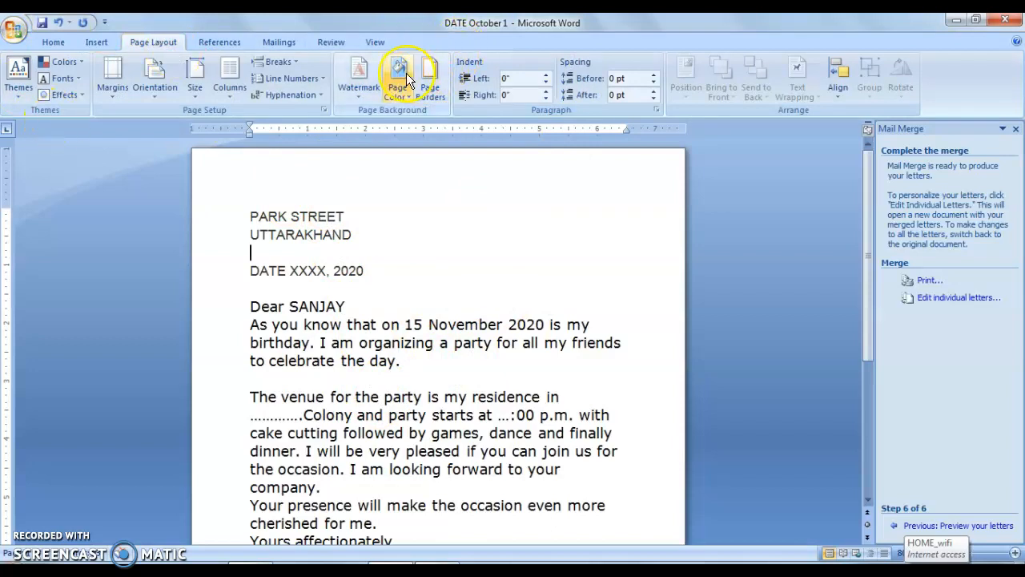
click(432, 83)
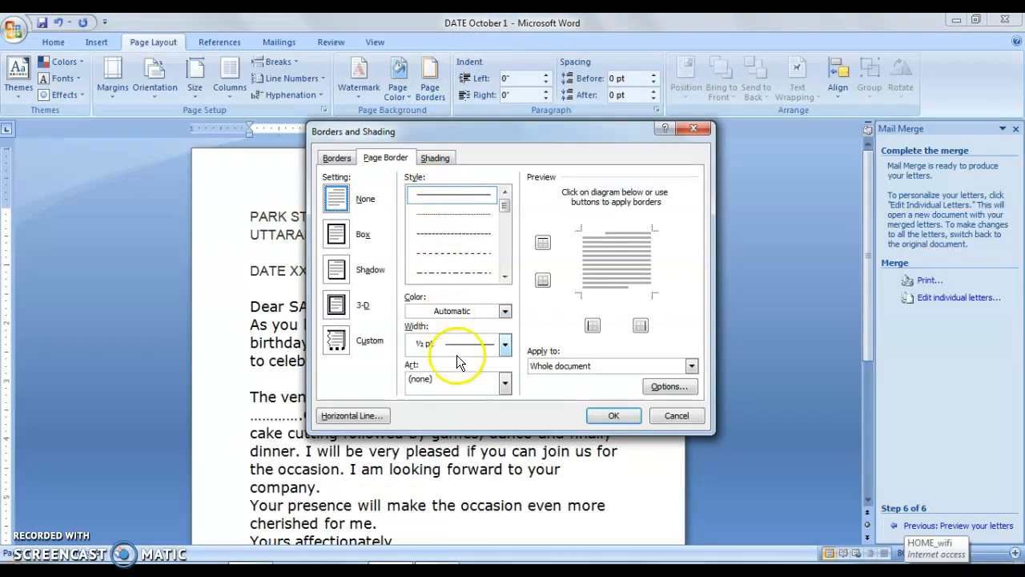
click(496, 383)
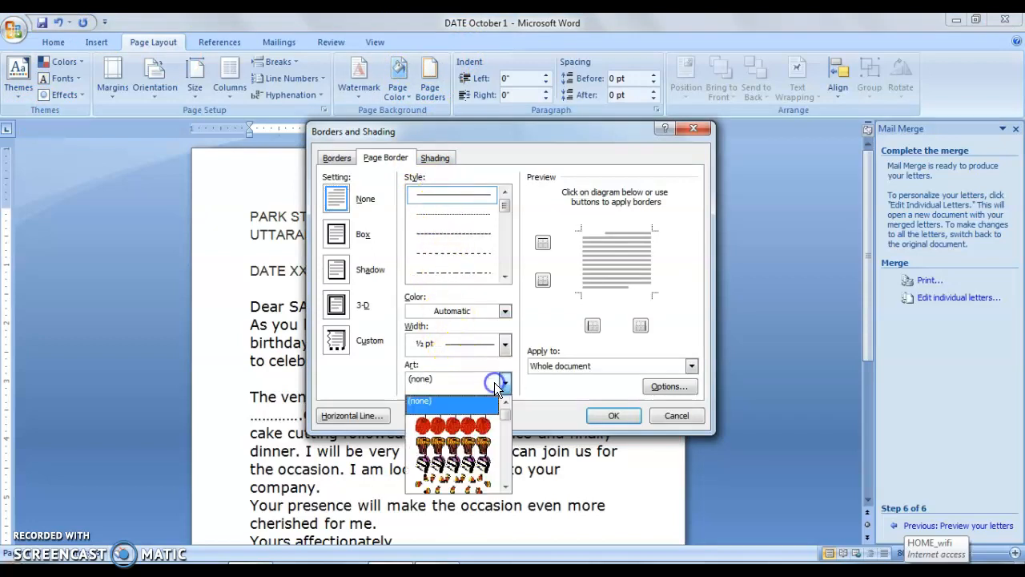
click(444, 445)
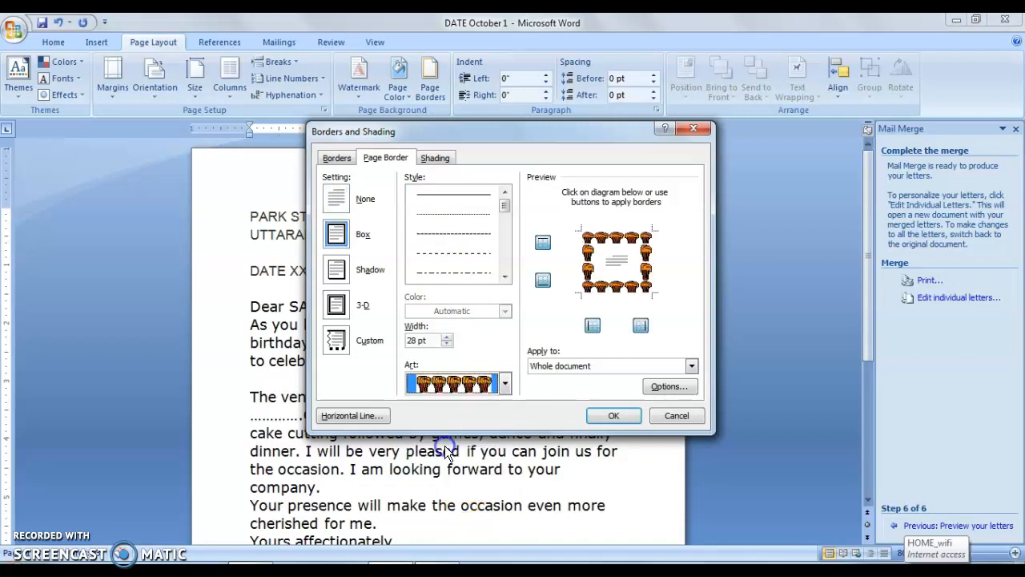
click(623, 414)
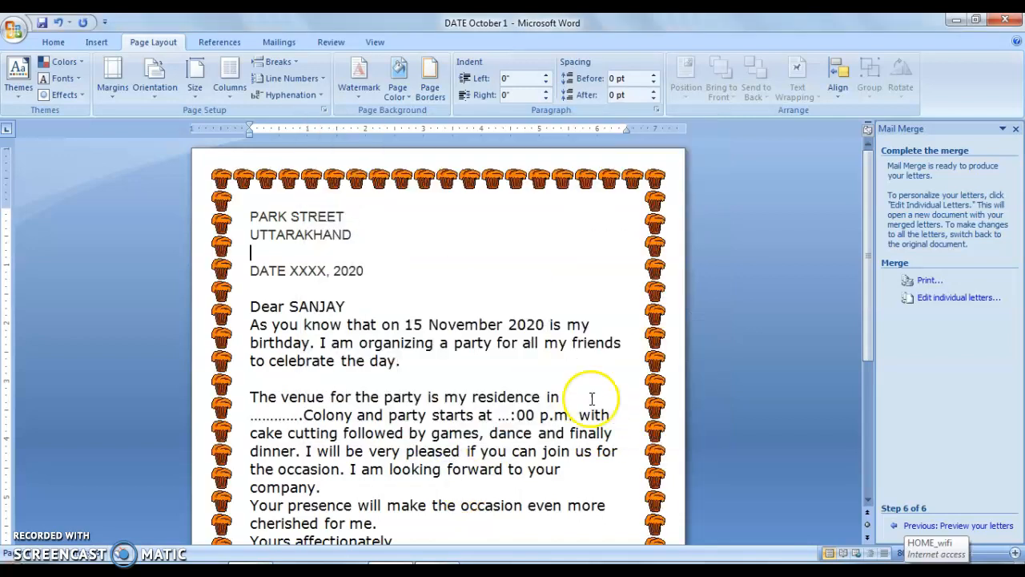
click(392, 82)
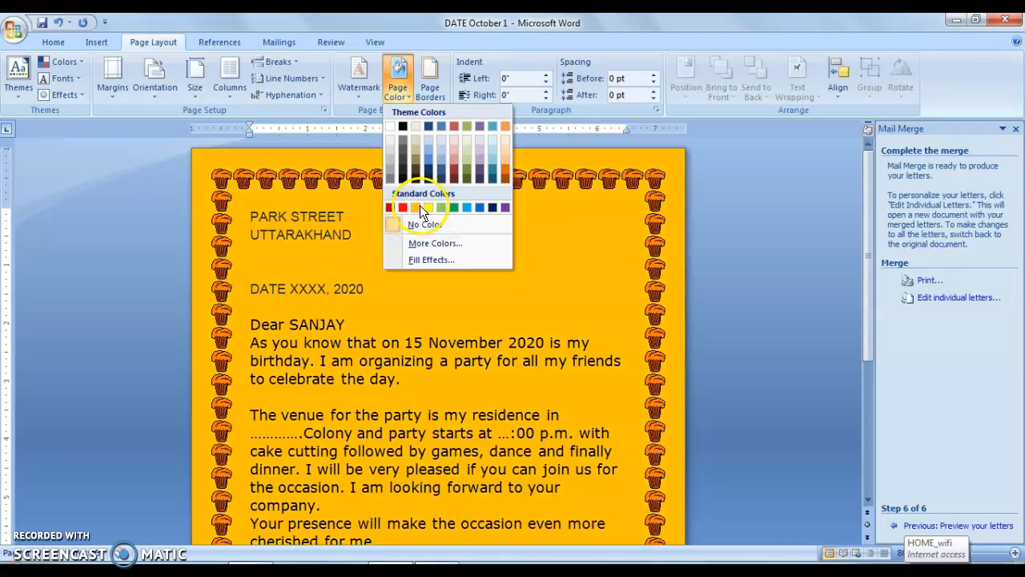
click(420, 207)
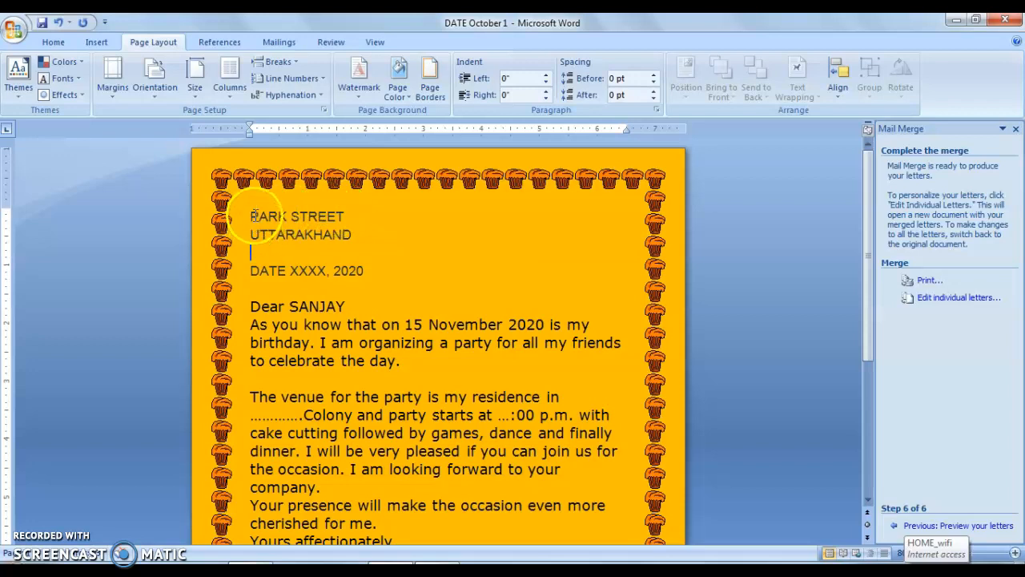
- Set the font of the entire letter, from the address to the closing name, to Arial Black
drag(251, 215, 483, 484)
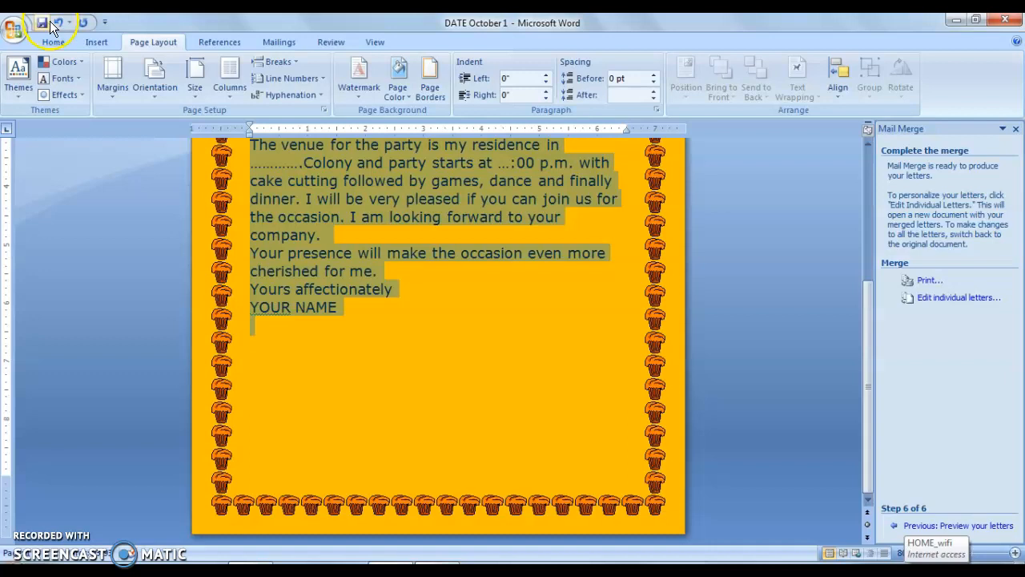
click(53, 42)
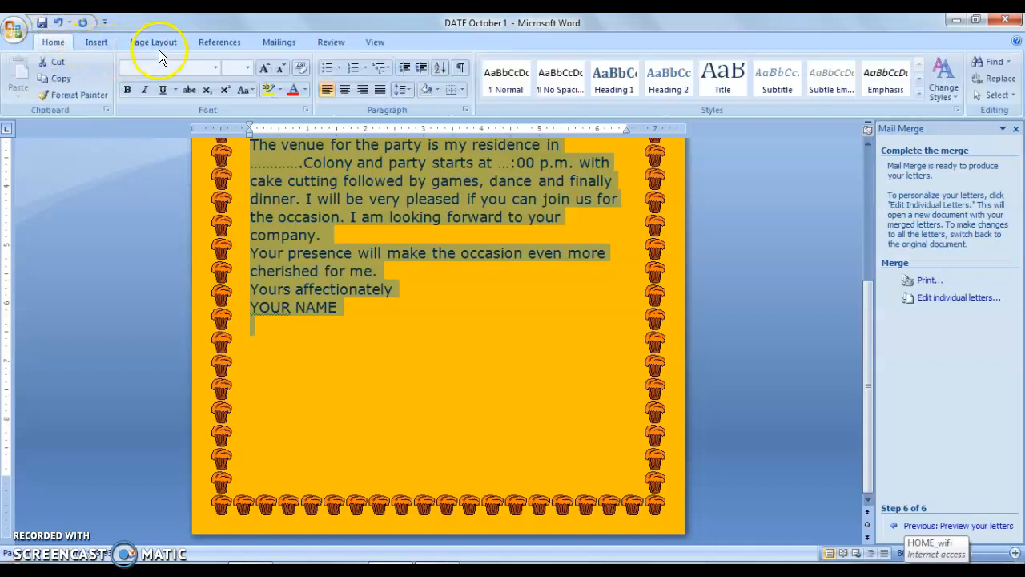
click(215, 69)
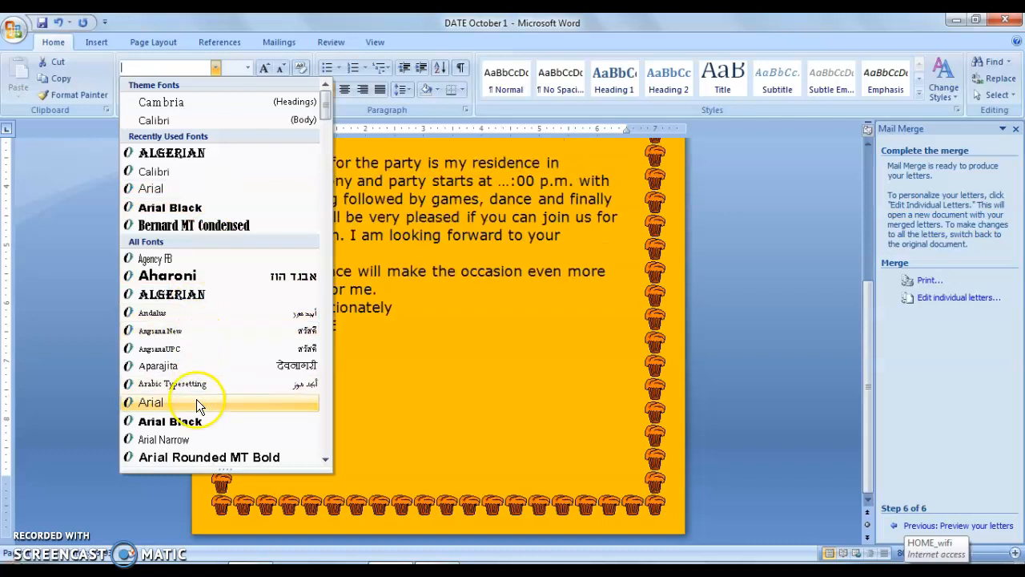
click(196, 420)
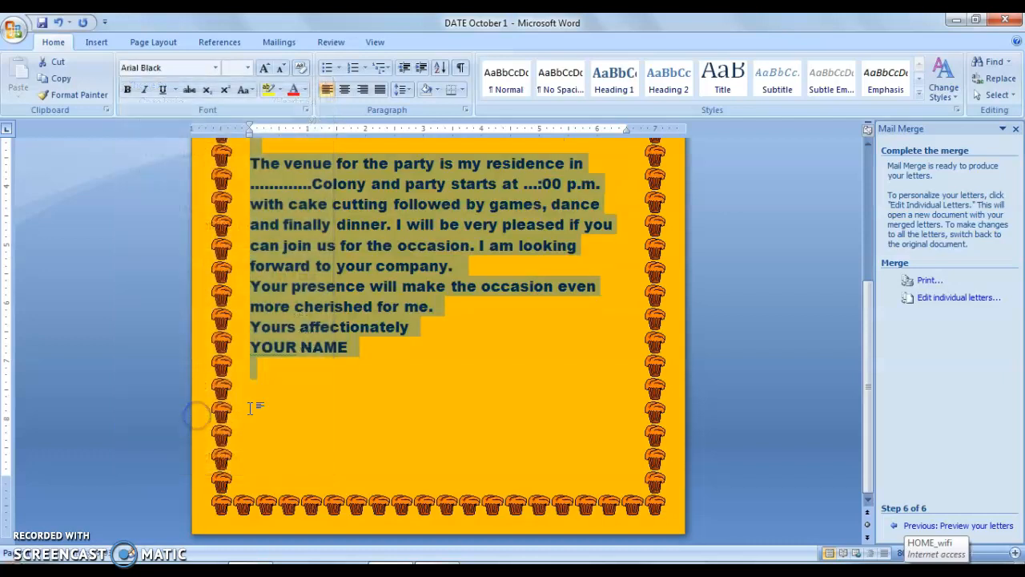
click(570, 375)
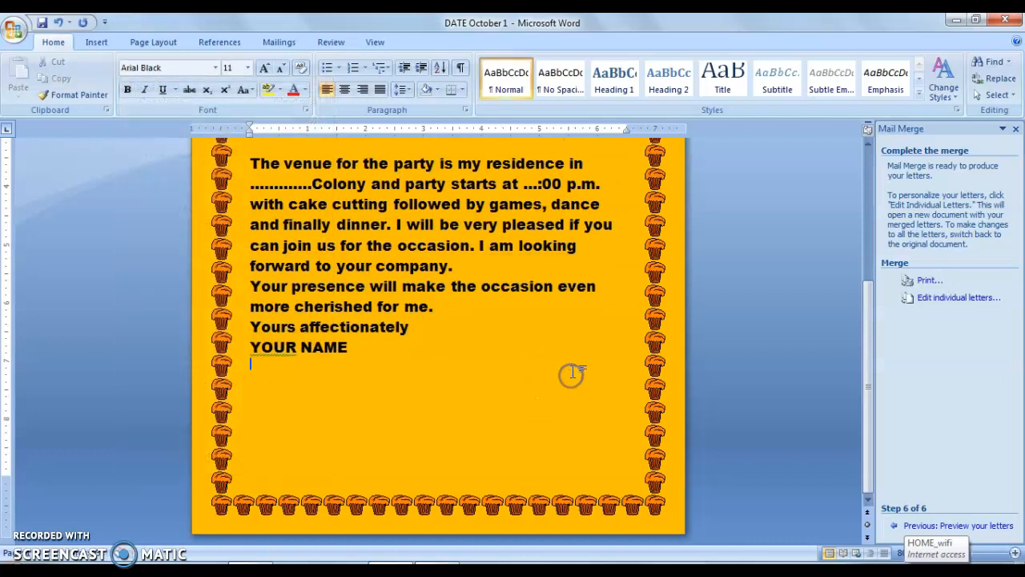
- Preview the formatted letters one by one, from recipient 4 back to recipient 1
click(282, 43)
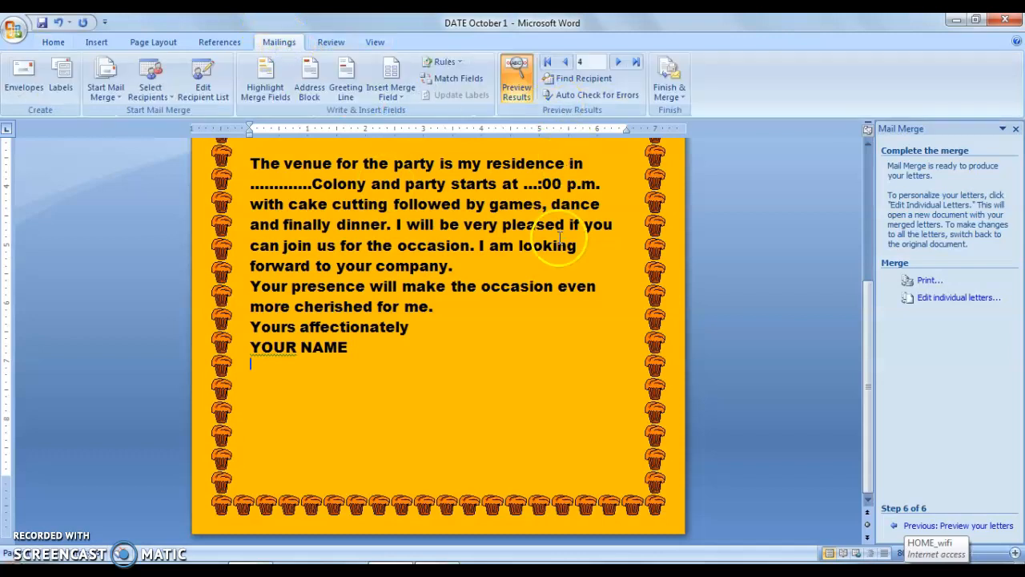
click(870, 157)
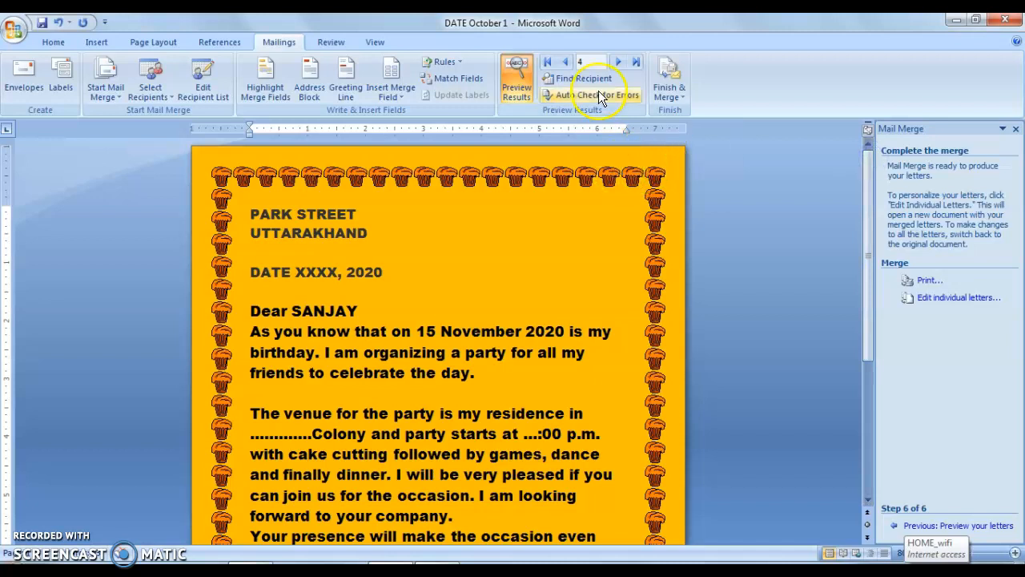
click(566, 63)
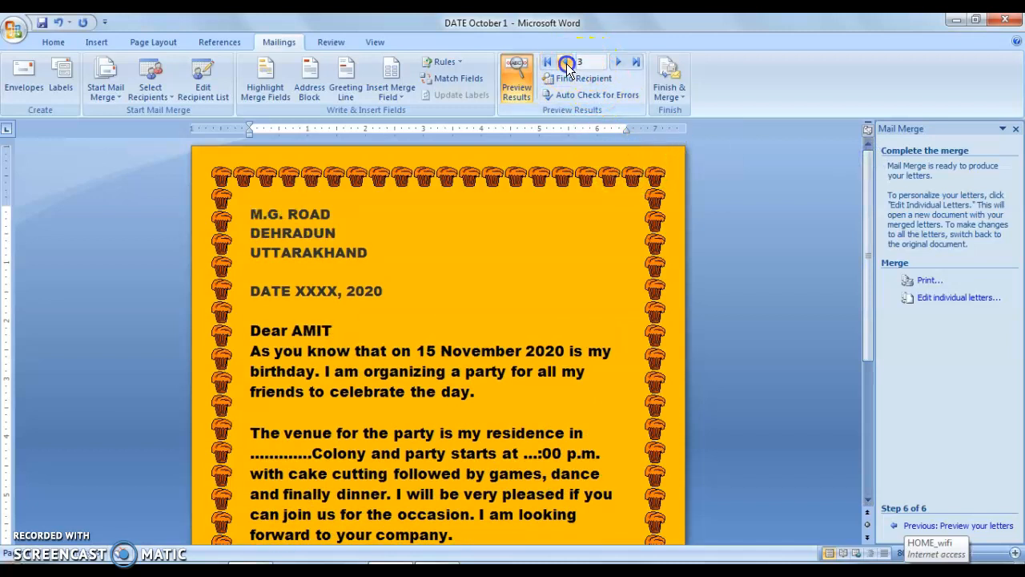
click(565, 63)
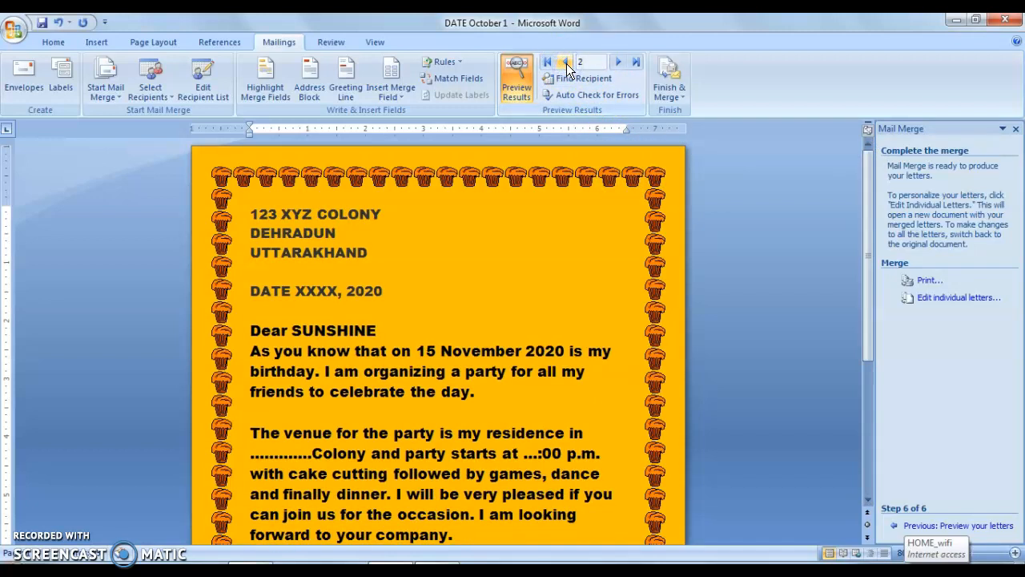
click(565, 64)
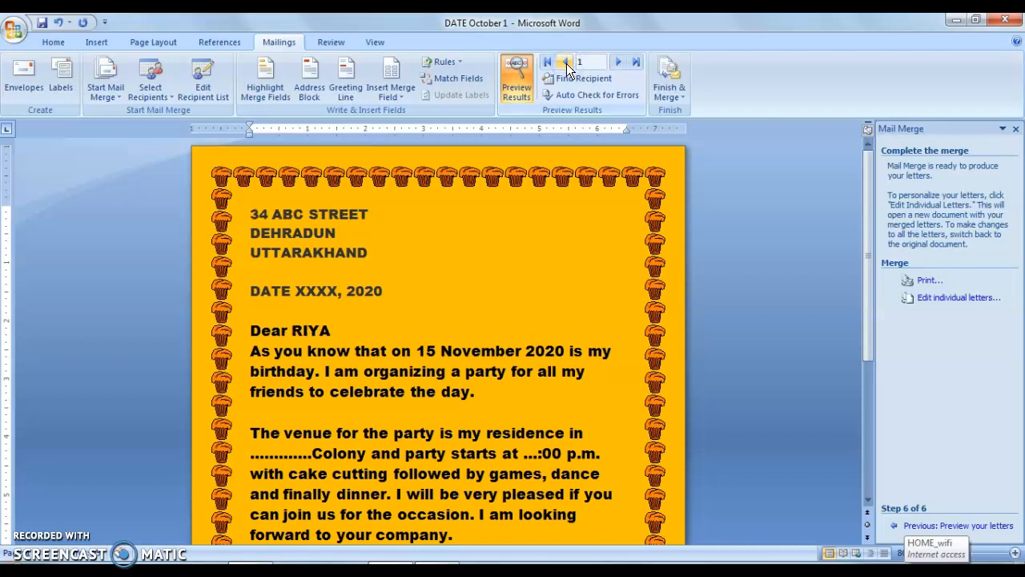